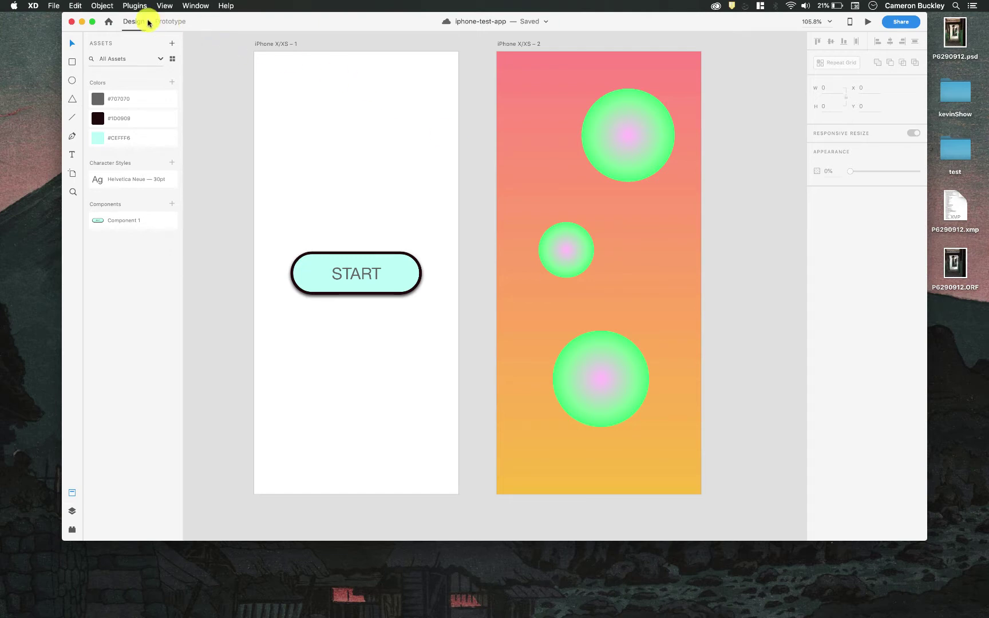
Enter Prototype mode, hide the Assets panel, and select the START button
{"action": "left_click", "coordinate": [176, 22]}
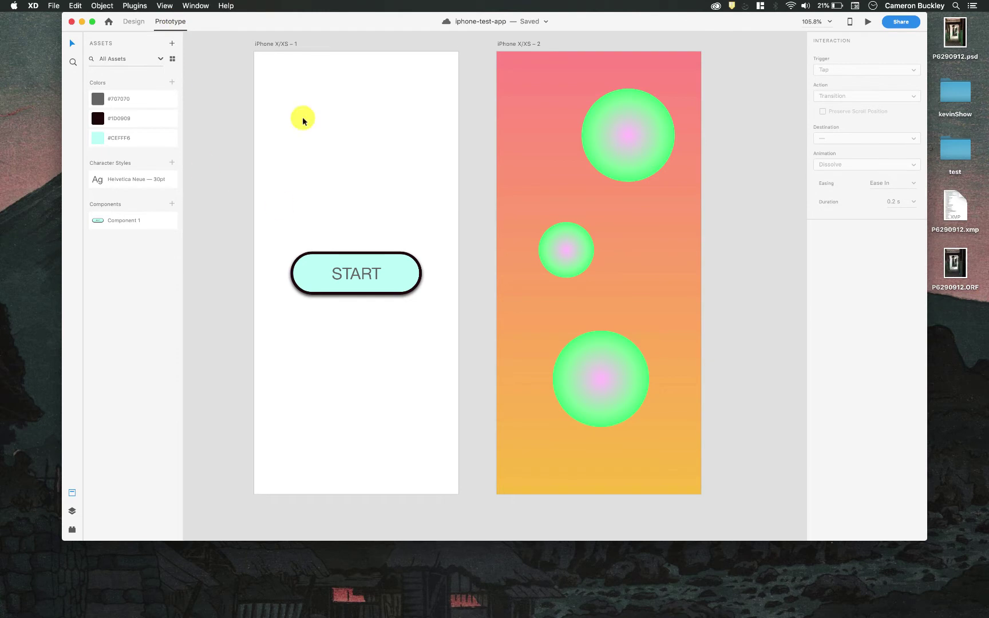
{"action": "left_click", "coordinate": [72, 493]}
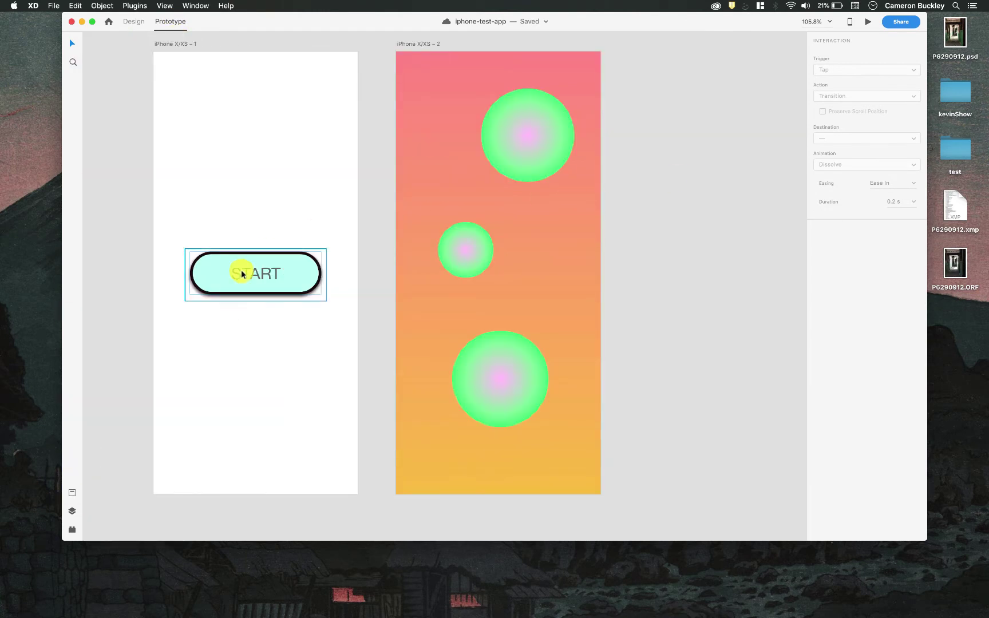
{"action": "left_click", "coordinate": [299, 266]}
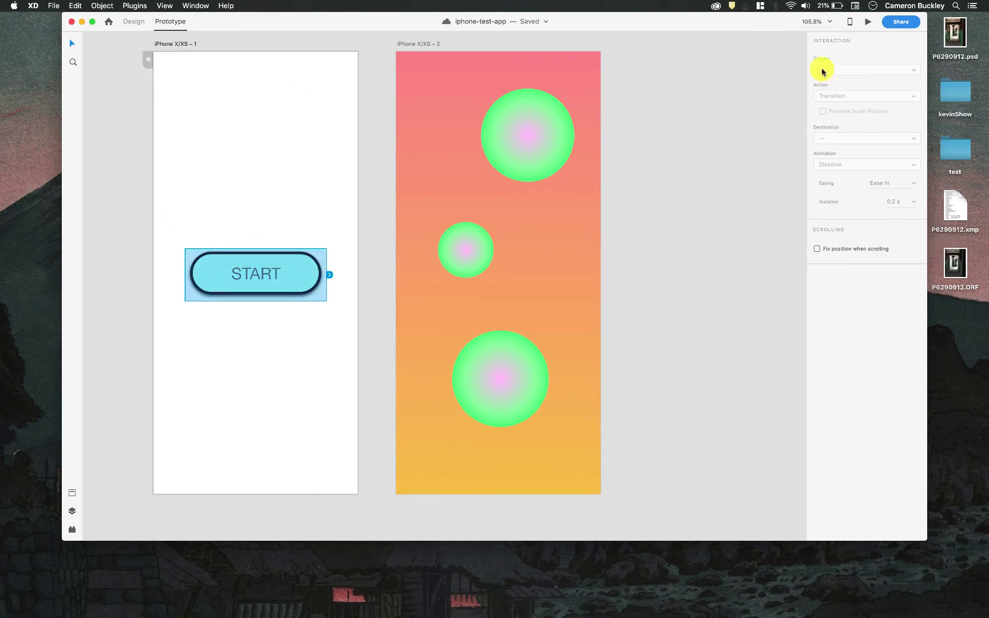
Move the circles artboard right and link the START button to it
{"action": "left_click_drag", "start_coordinate": [421, 44], "coordinate": [543, 44]}
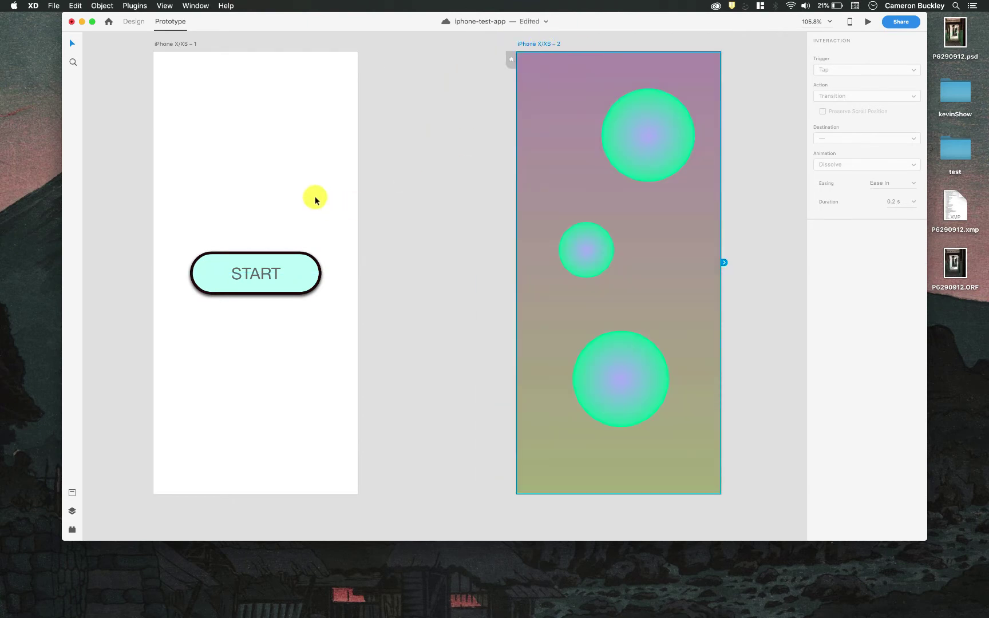
{"action": "left_click", "coordinate": [297, 268]}
{"action": "left_click", "coordinate": [399, 273]}
{"action": "left_click", "coordinate": [286, 280]}
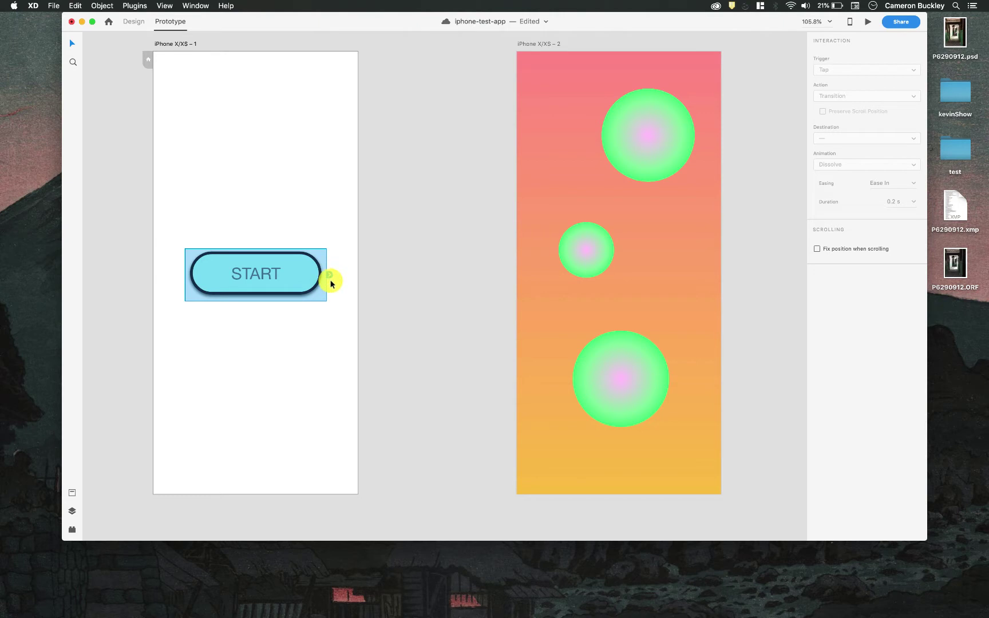
{"action": "scroll", "coordinate": [340, 263], "scroll_direction": "up", "scroll_amount": 5}
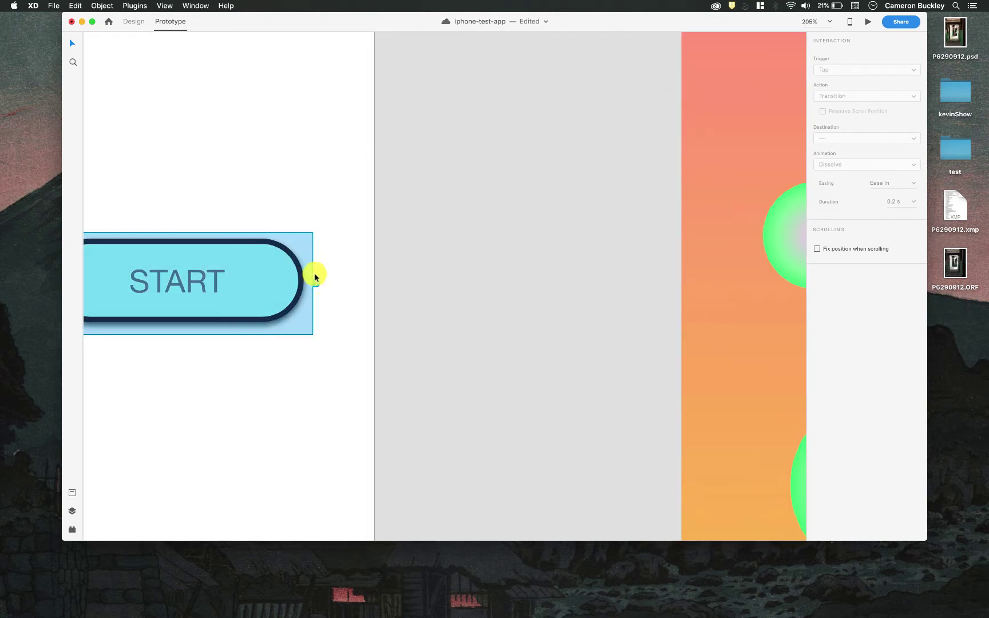
{"action": "left_click_drag", "start_coordinate": [316, 285], "coordinate": [696, 122]}
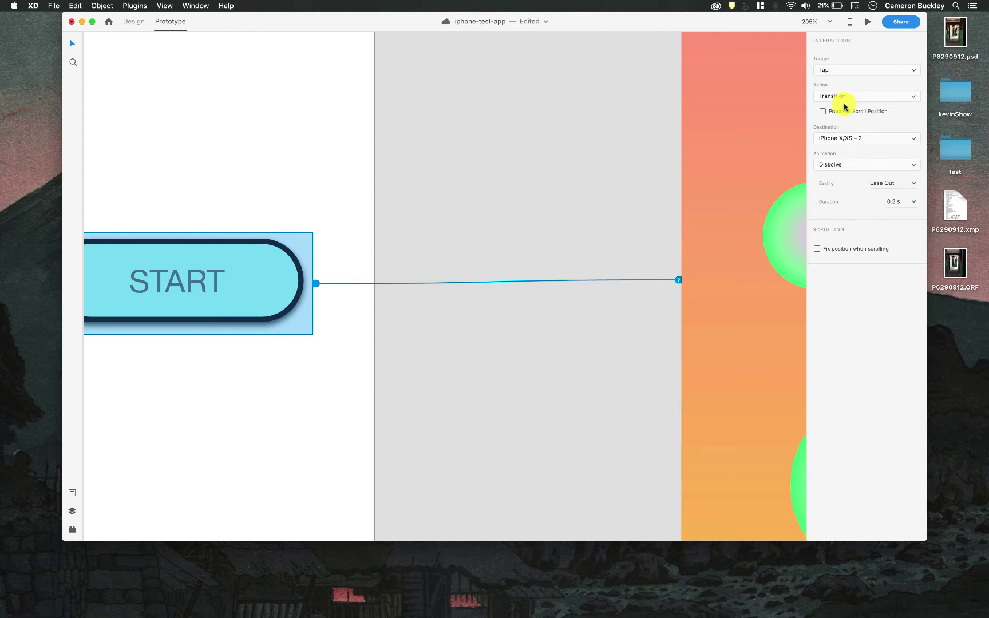
Set START's interaction to Tap trigger, Transition action, Slide Up animation
{"action": "left_click", "coordinate": [858, 70]}
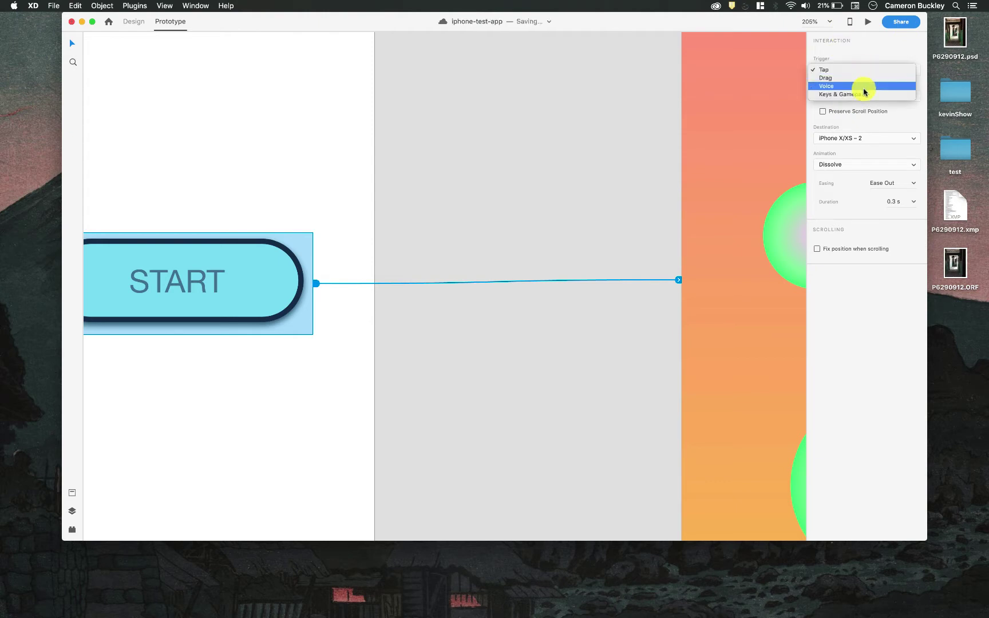
{"action": "left_click", "coordinate": [883, 56]}
{"action": "left_click", "coordinate": [867, 95]}
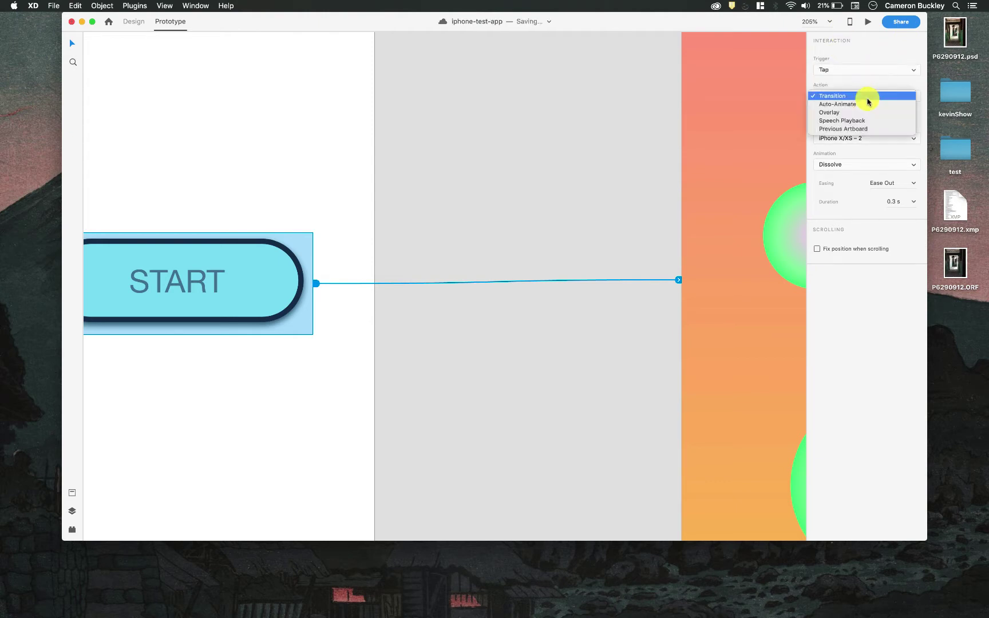
{"action": "left_click", "coordinate": [866, 96]}
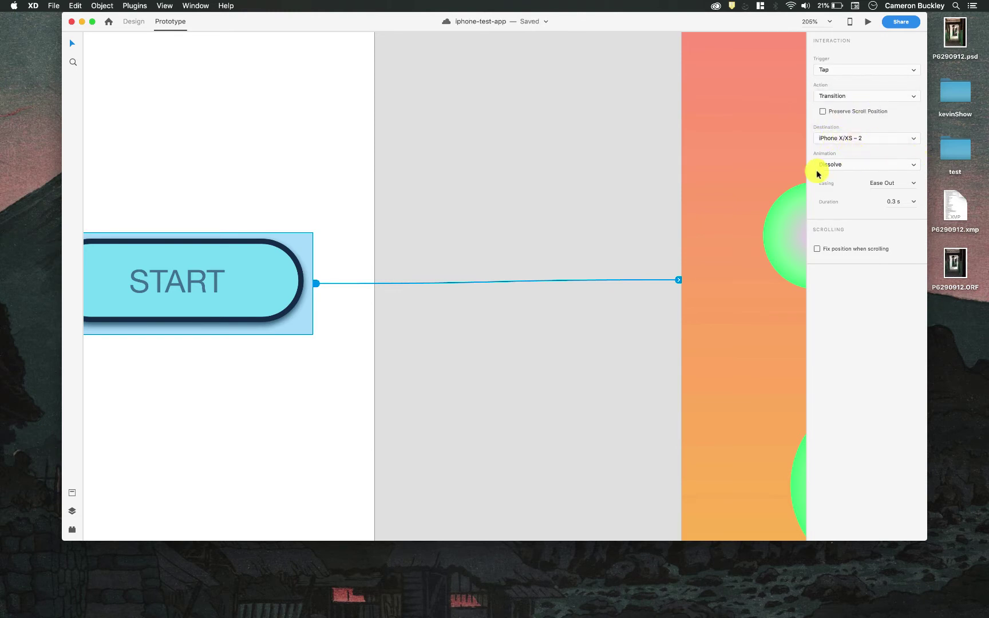
{"action": "scroll", "coordinate": [787, 216], "scroll_direction": "down", "scroll_amount": 5}
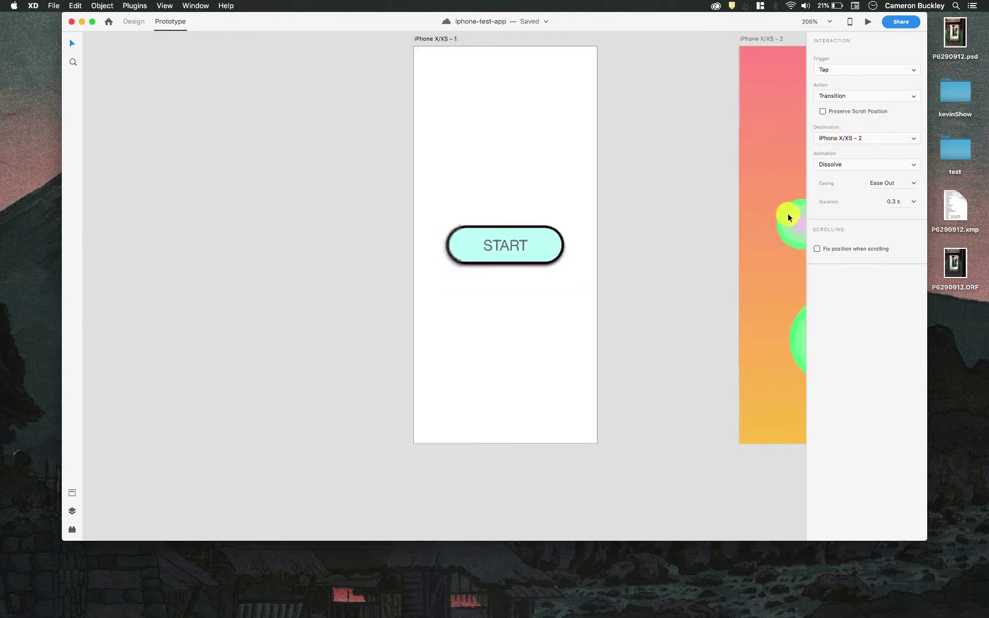
{"action": "left_click", "coordinate": [861, 165]}
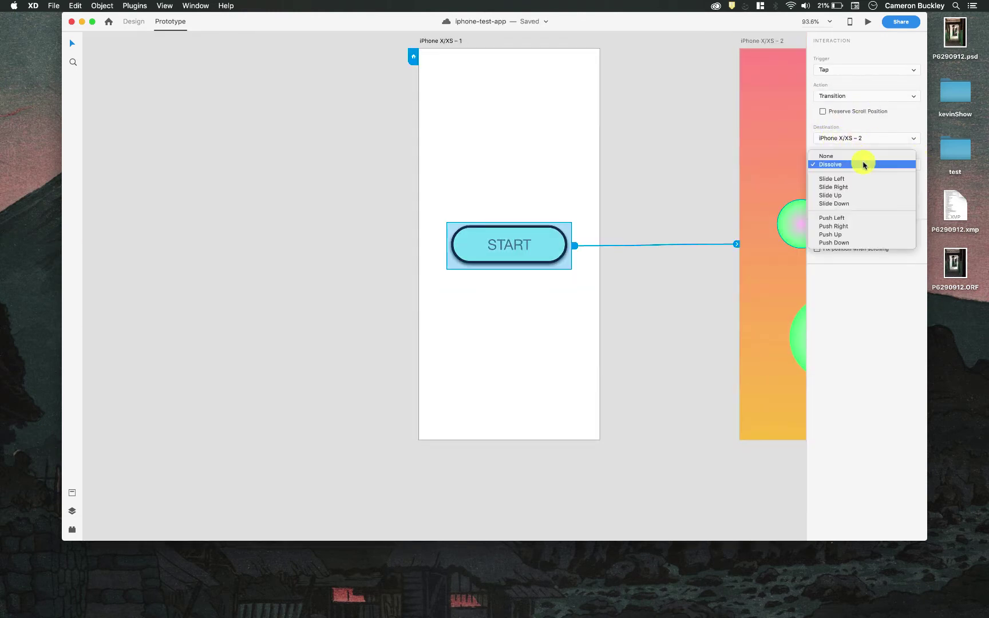
{"action": "left_click", "coordinate": [867, 195]}
{"action": "scroll", "coordinate": [676, 209], "scroll_direction": "right", "scroll_amount": 3}
{"action": "scroll", "coordinate": [675, 208], "scroll_direction": "right", "scroll_amount": 3}
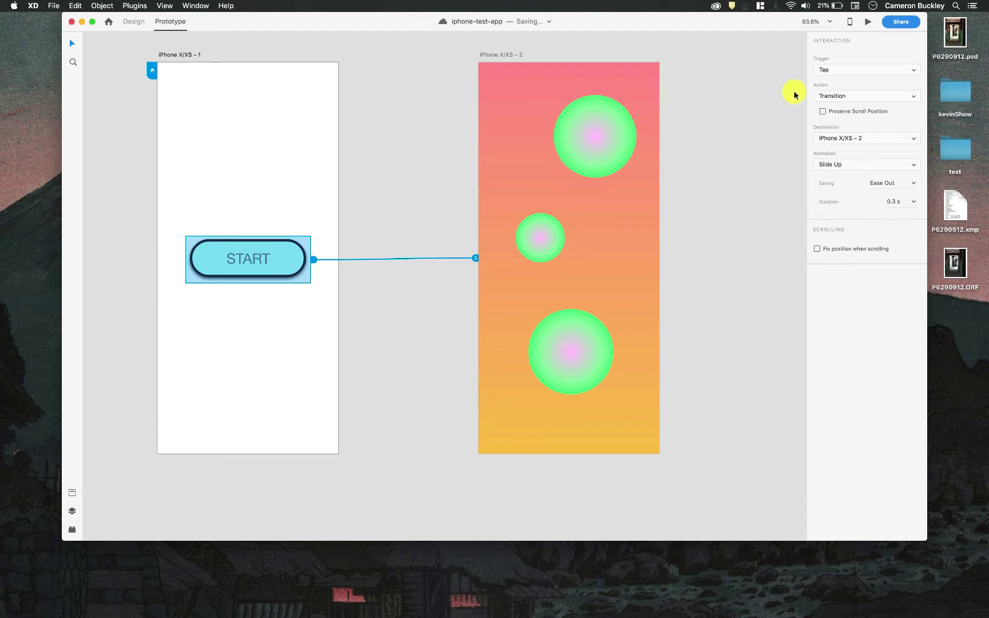
Save the document and preview that tapping START reaches the circles screen
{"action": "key", "text": "super+s"}
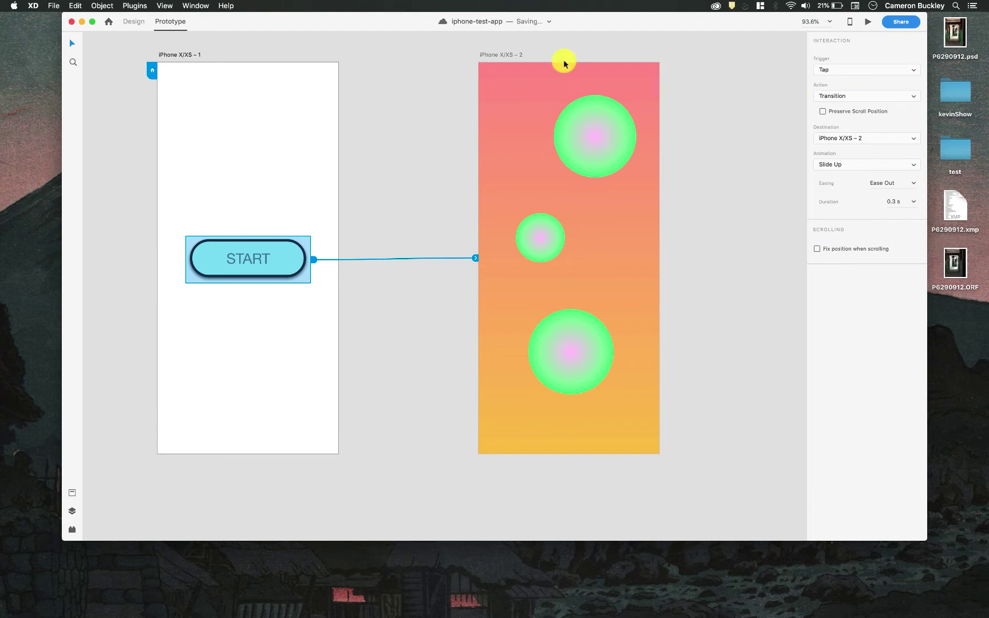
{"action": "left_click", "coordinate": [868, 26]}
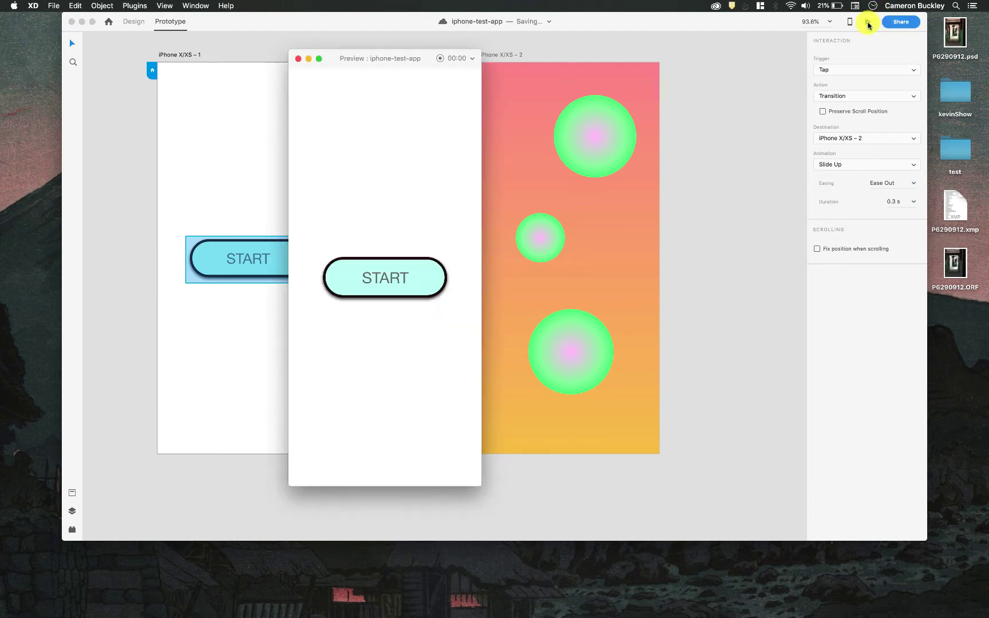
{"action": "left_click", "coordinate": [416, 273]}
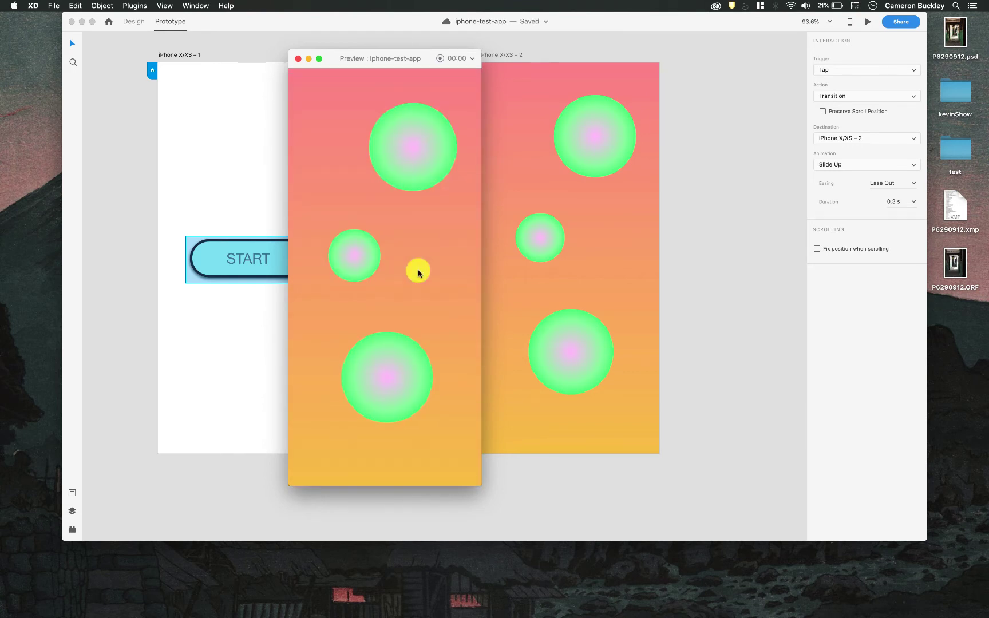
{"action": "left_click", "coordinate": [297, 59]}
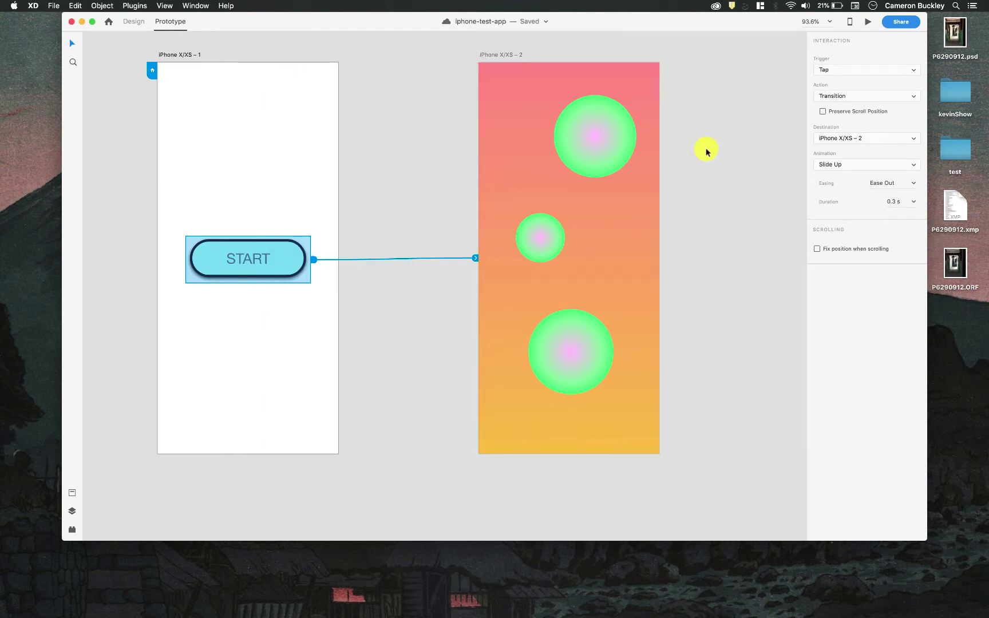
{"action": "left_click", "coordinate": [743, 189]}
Link the top circle back to the START screen with a Slide Down transition
{"action": "left_click", "coordinate": [595, 128]}
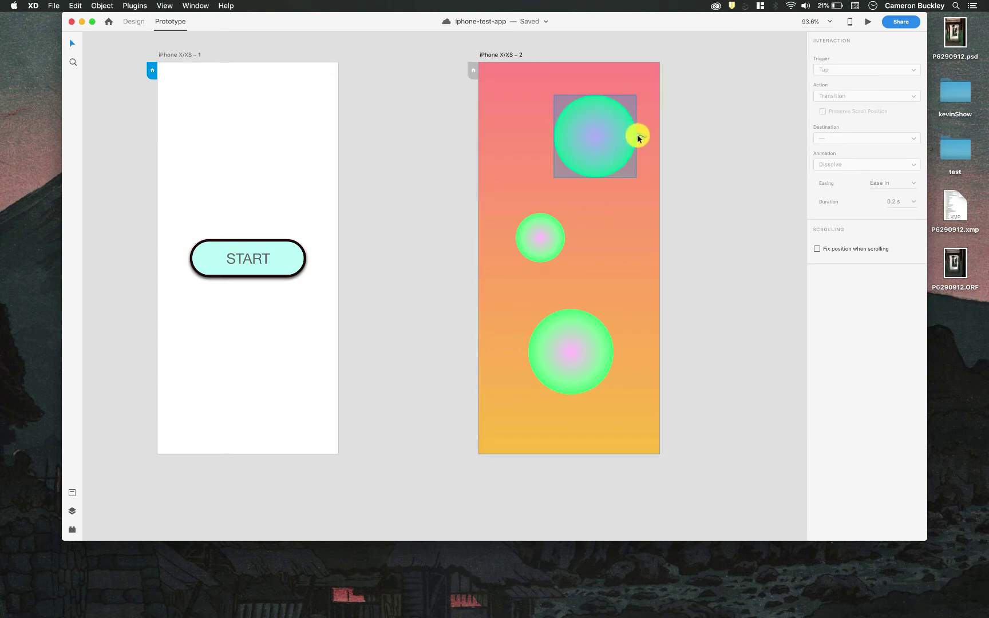
{"action": "left_click_drag", "start_coordinate": [637, 138], "coordinate": [324, 137]}
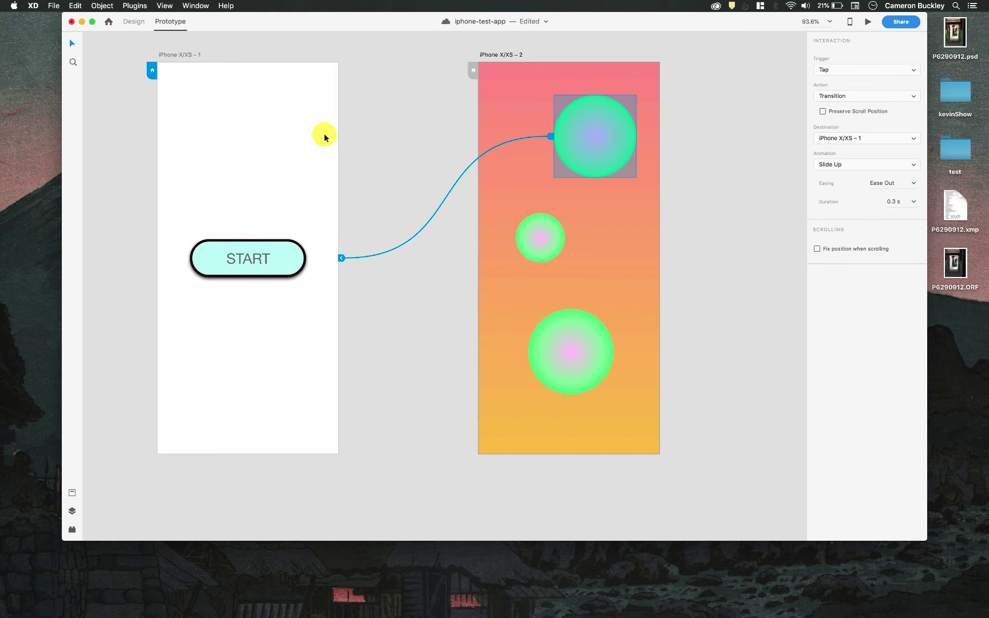
{"action": "left_click", "coordinate": [846, 164]}
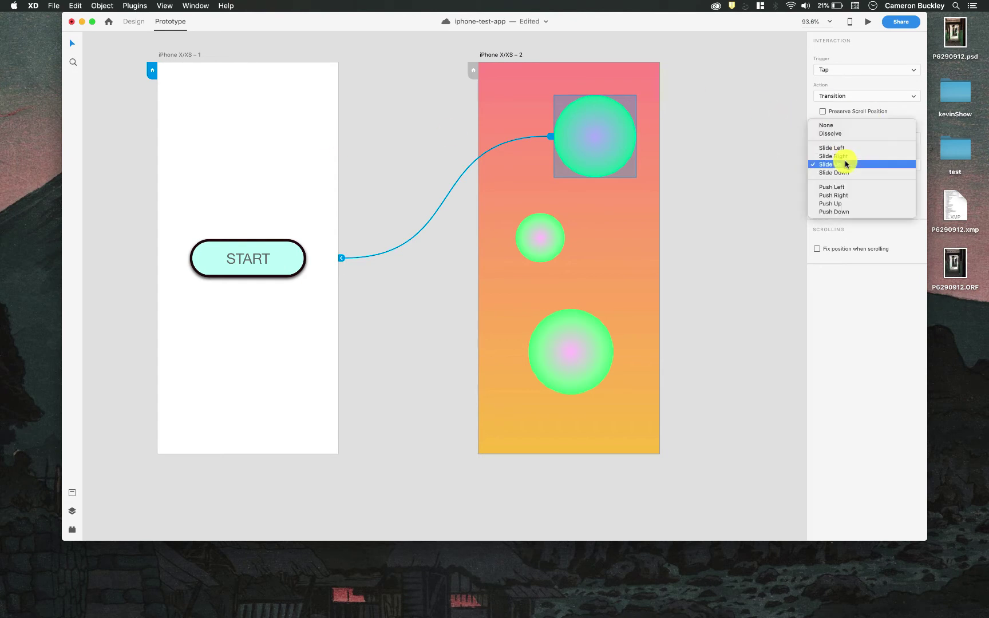
{"action": "left_click", "coordinate": [856, 173]}
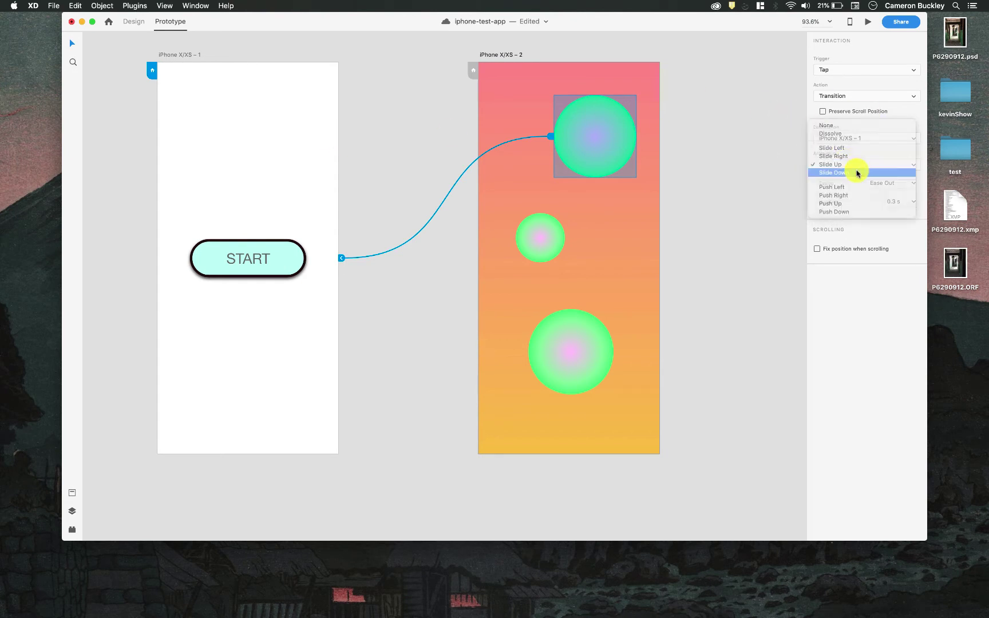
{"action": "left_click", "coordinate": [711, 205]}
Preview the prototype, tapping START and the top circle back and forth
{"action": "left_click", "coordinate": [866, 22]}
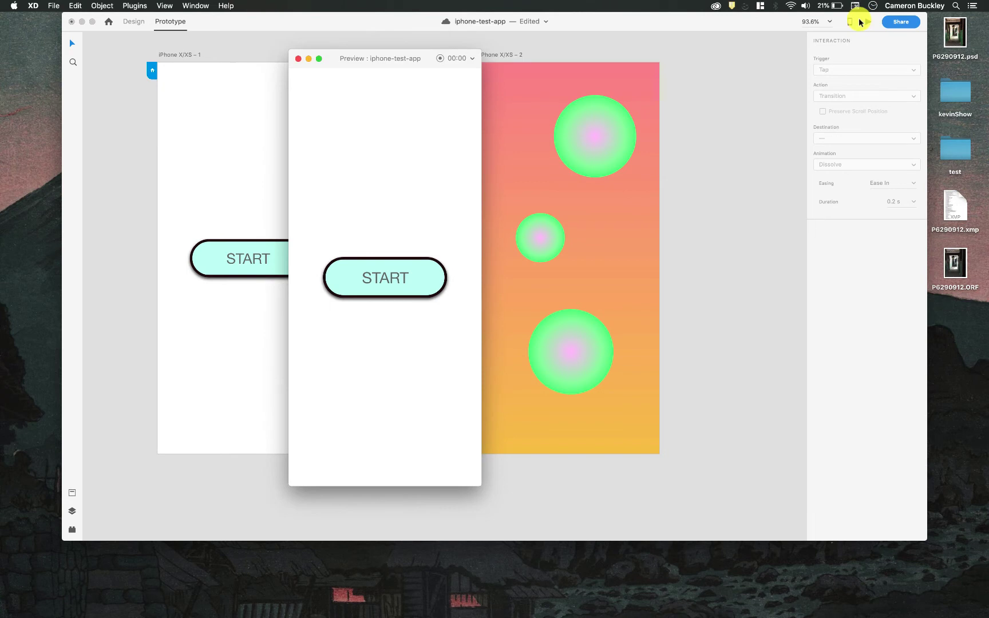
{"action": "left_click", "coordinate": [405, 278]}
{"action": "left_click", "coordinate": [407, 136]}
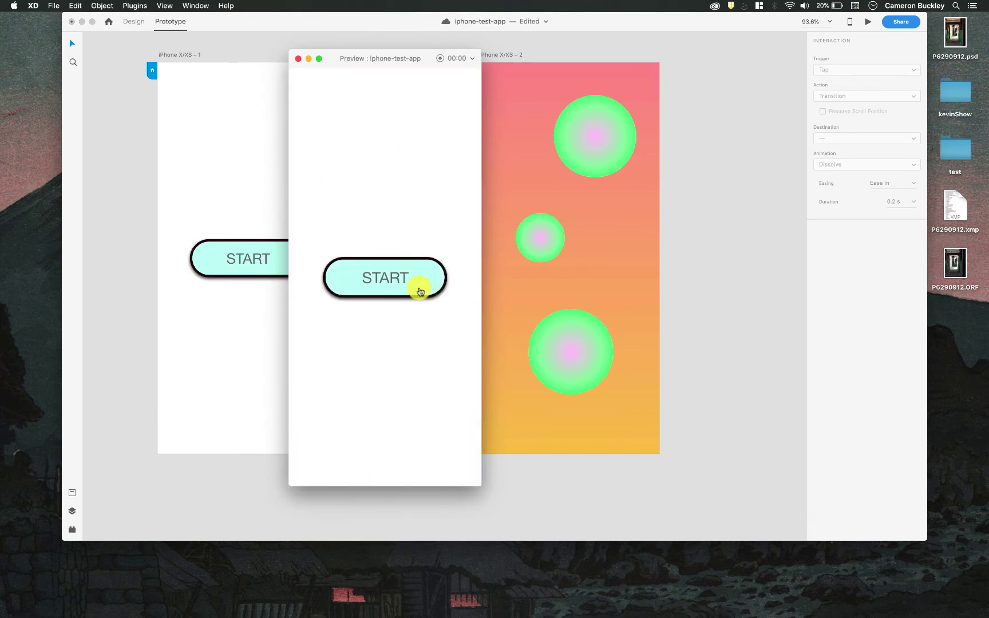
{"action": "left_click", "coordinate": [417, 288]}
{"action": "left_click", "coordinate": [410, 171]}
{"action": "left_click", "coordinate": [298, 59]}
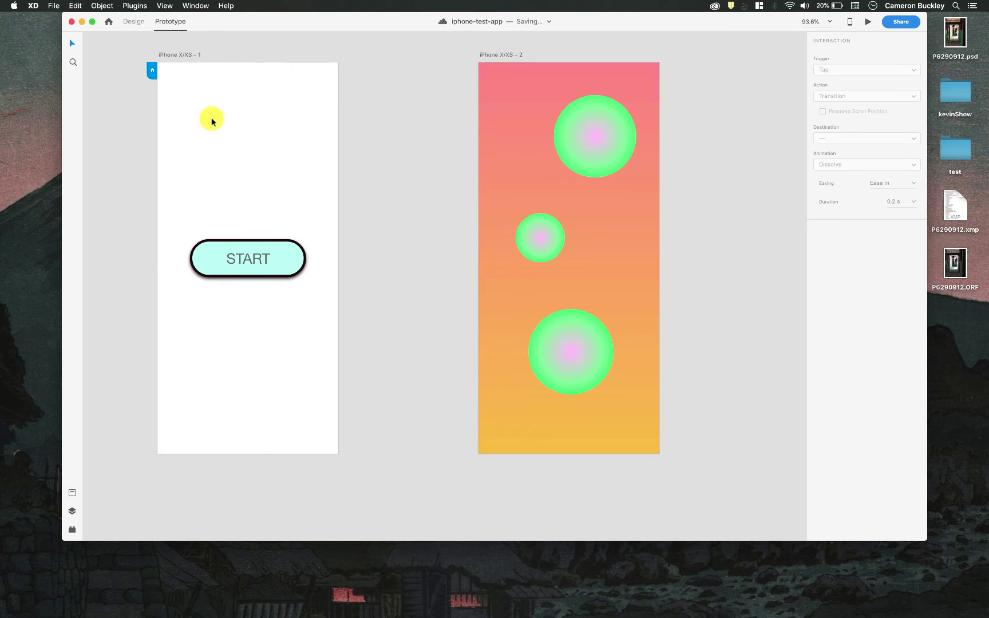
Set the gradient circles artboard, iPhone X/XS – 2, as the prototype's Home screen
{"action": "left_click", "coordinate": [181, 57]}
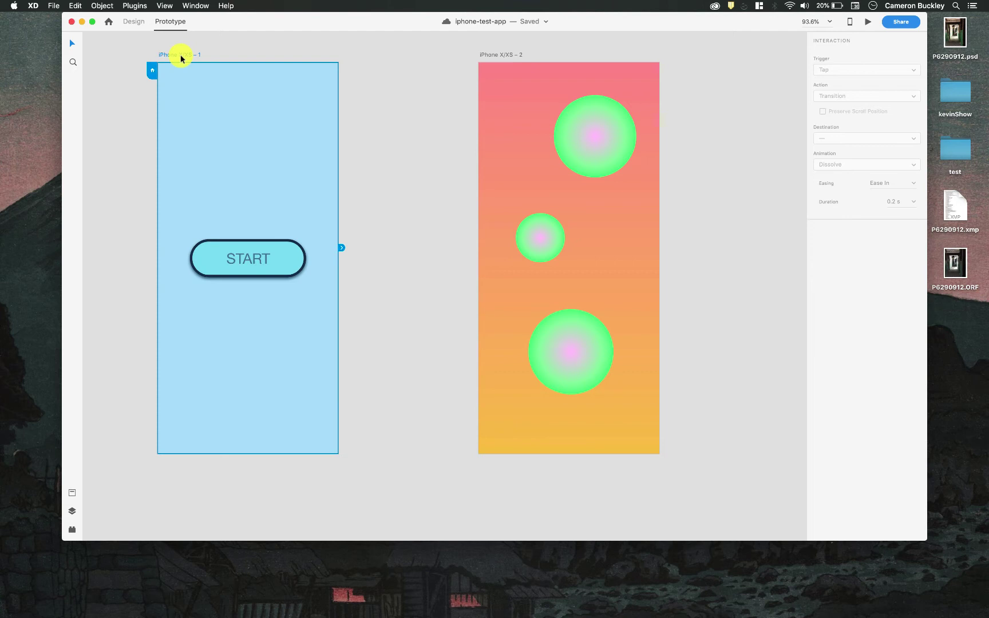
{"action": "left_click", "coordinate": [491, 58]}
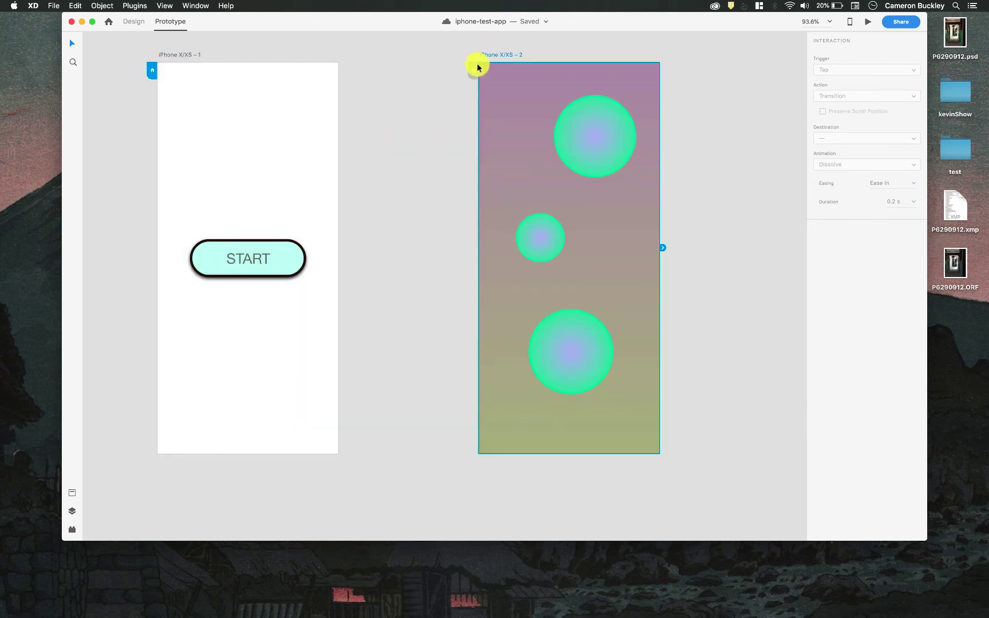
{"action": "left_click", "coordinate": [473, 68]}
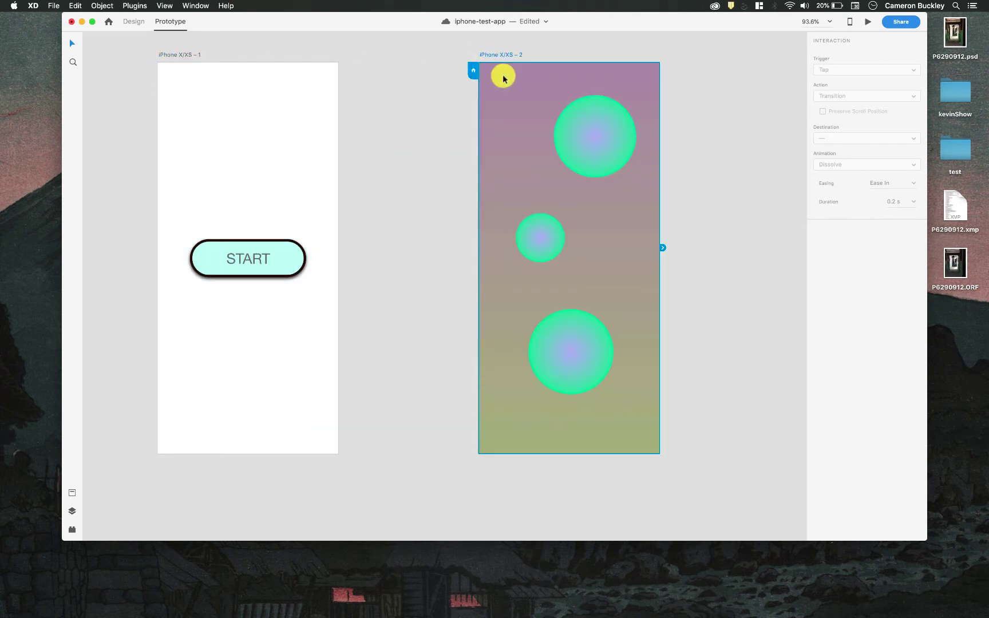
Preview the prototype starting from the new home screen, then close it
{"action": "left_click", "coordinate": [868, 21]}
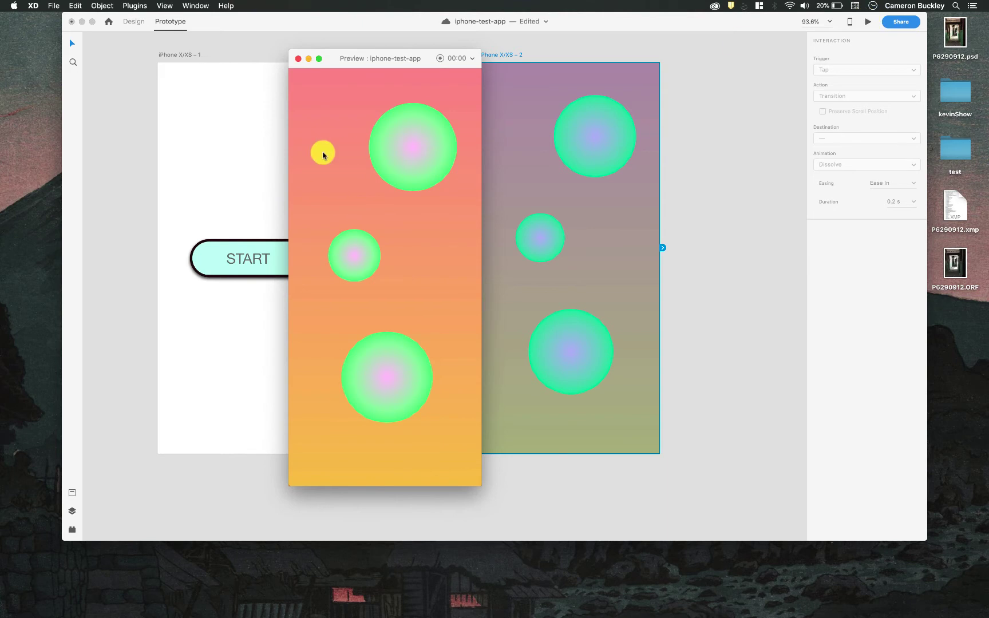
{"action": "left_click", "coordinate": [402, 150]}
{"action": "left_click", "coordinate": [412, 284]}
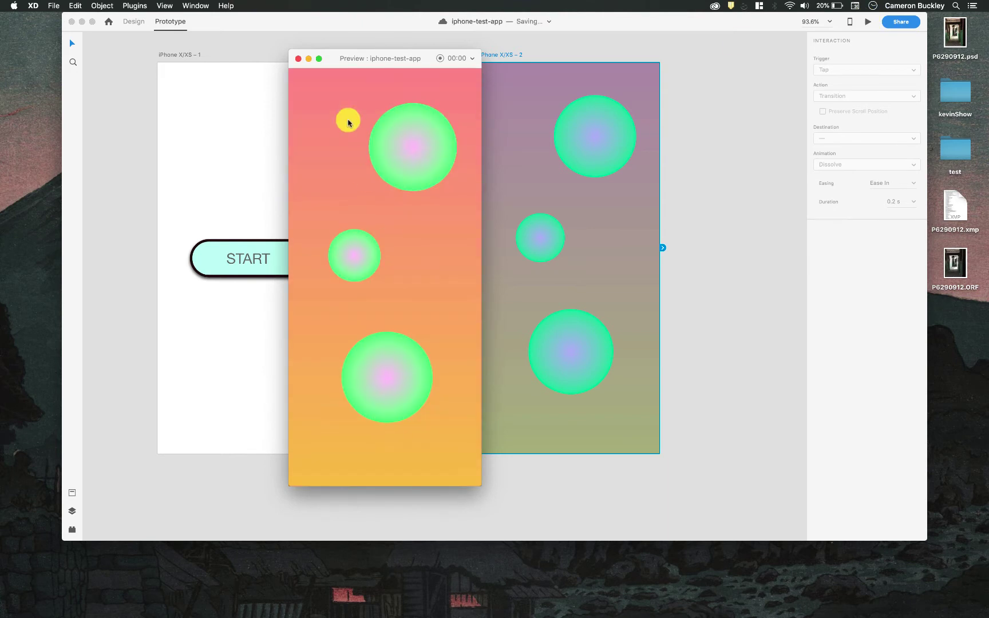
{"action": "left_click", "coordinate": [298, 59]}
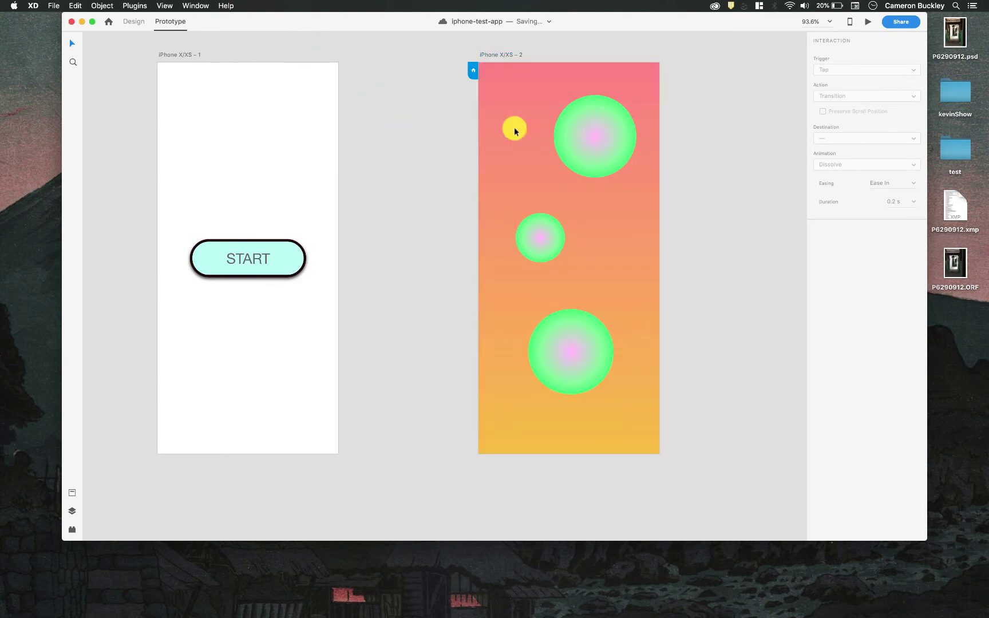
Back in Design mode, add a new iPhone X/XS artboard
{"action": "scroll", "coordinate": [444, 280], "scroll_direction": "right", "scroll_amount": 5}
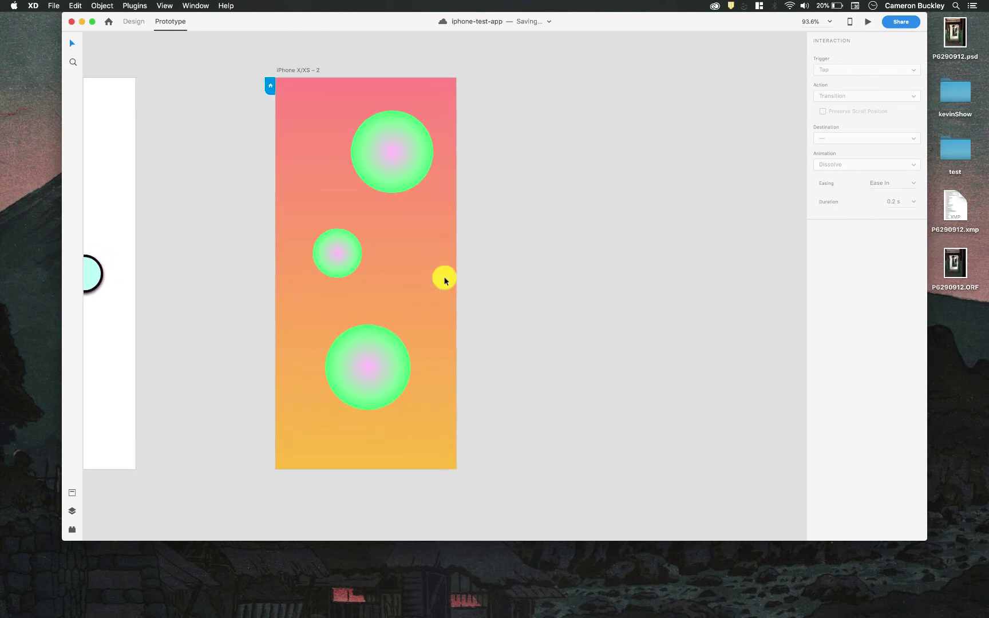
{"action": "scroll", "coordinate": [444, 279], "scroll_direction": "right", "scroll_amount": 2}
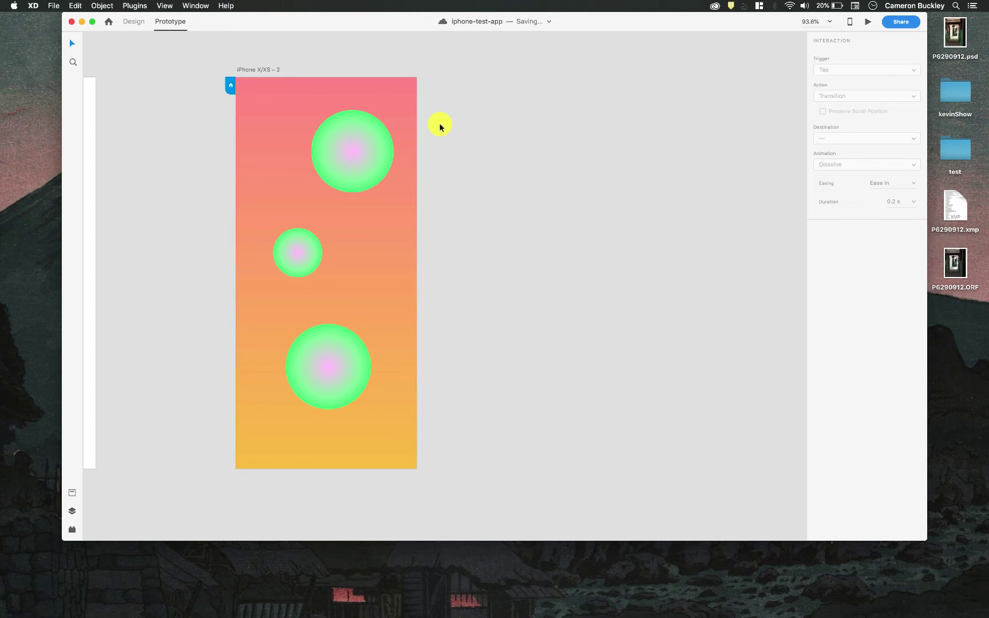
{"action": "left_click", "coordinate": [142, 22]}
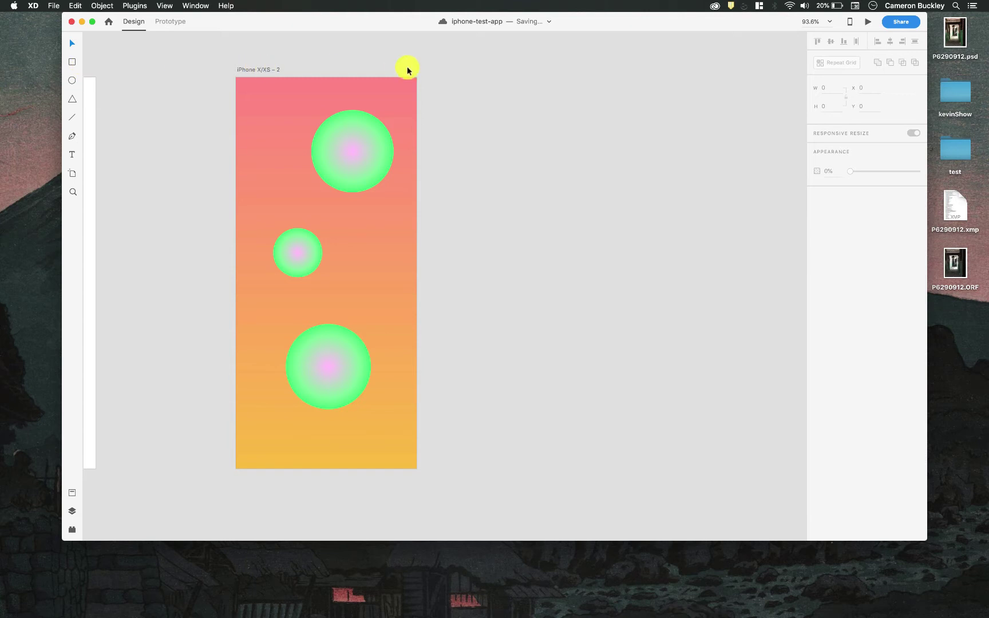
{"action": "left_click", "coordinate": [69, 171]}
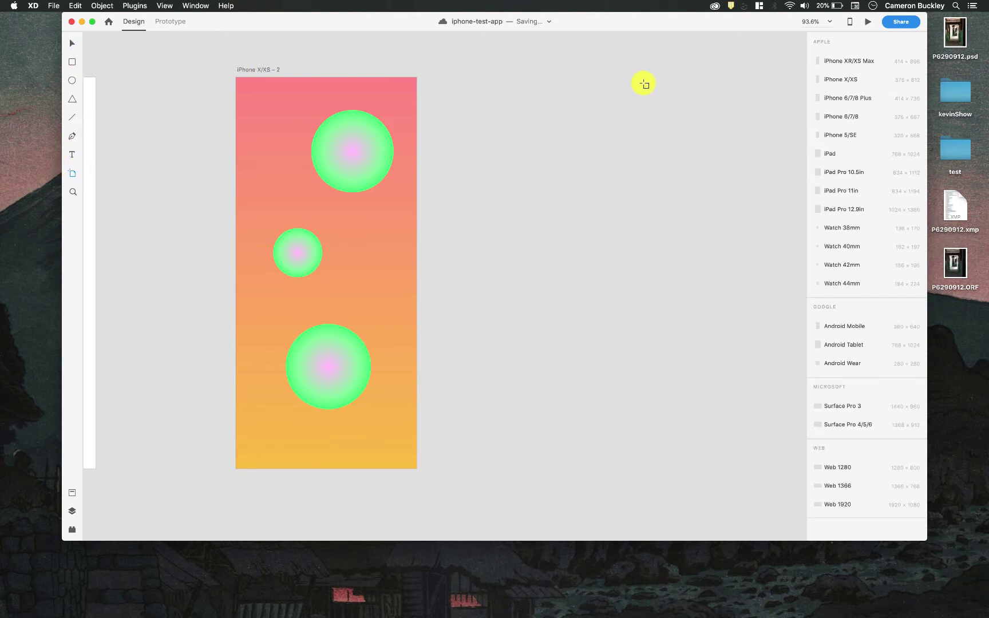
{"action": "left_click", "coordinate": [491, 75]}
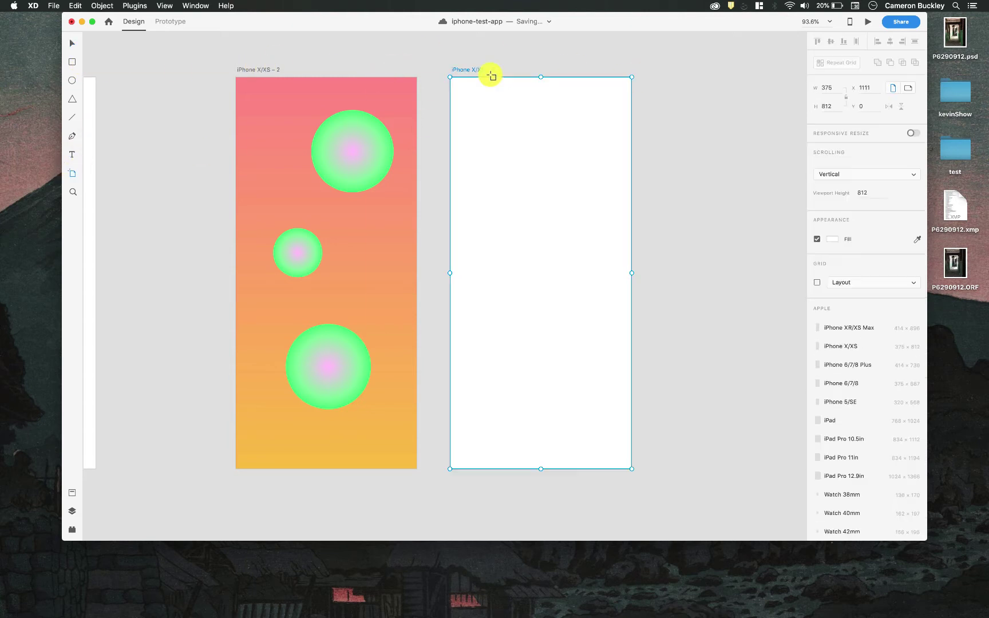
Draw a rectangle on the new artboard and round its corners to radius 104
{"action": "left_click", "coordinate": [75, 63]}
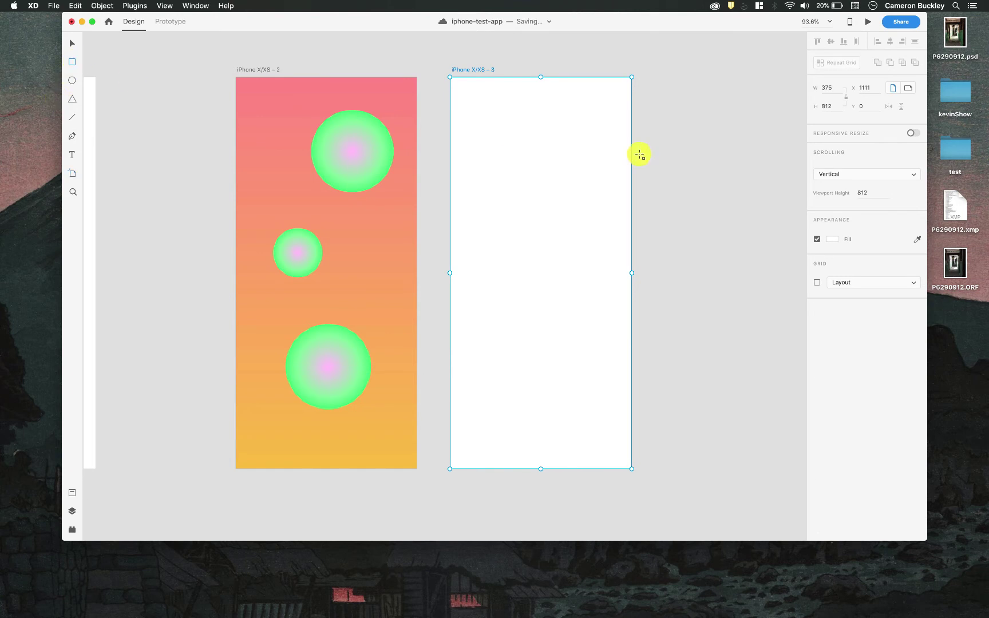
{"action": "left_click_drag", "start_coordinate": [600, 169], "coordinate": [478, 313]}
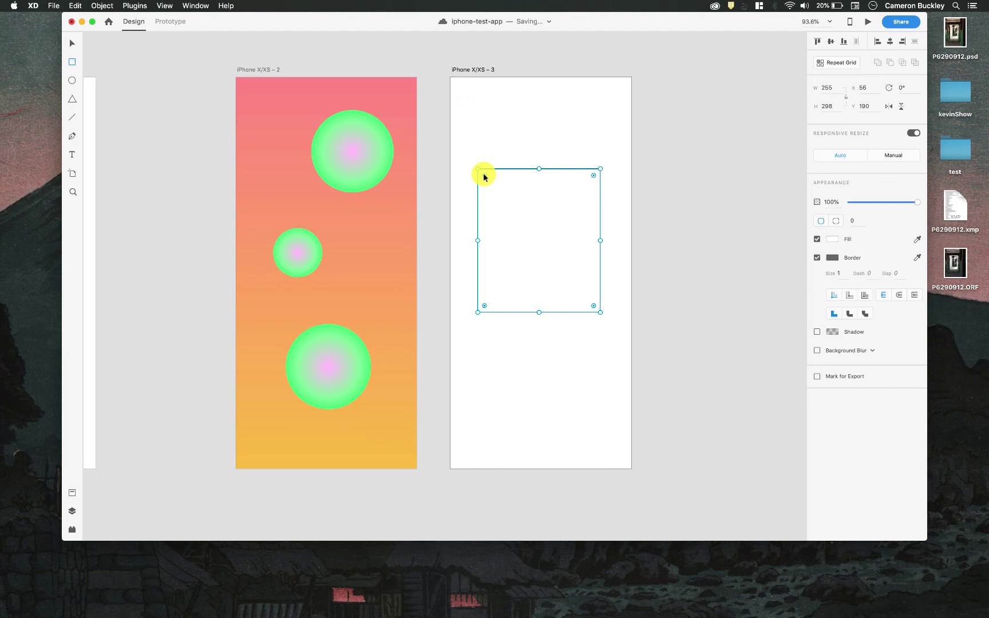
{"action": "left_click_drag", "start_coordinate": [484, 176], "coordinate": [525, 201]}
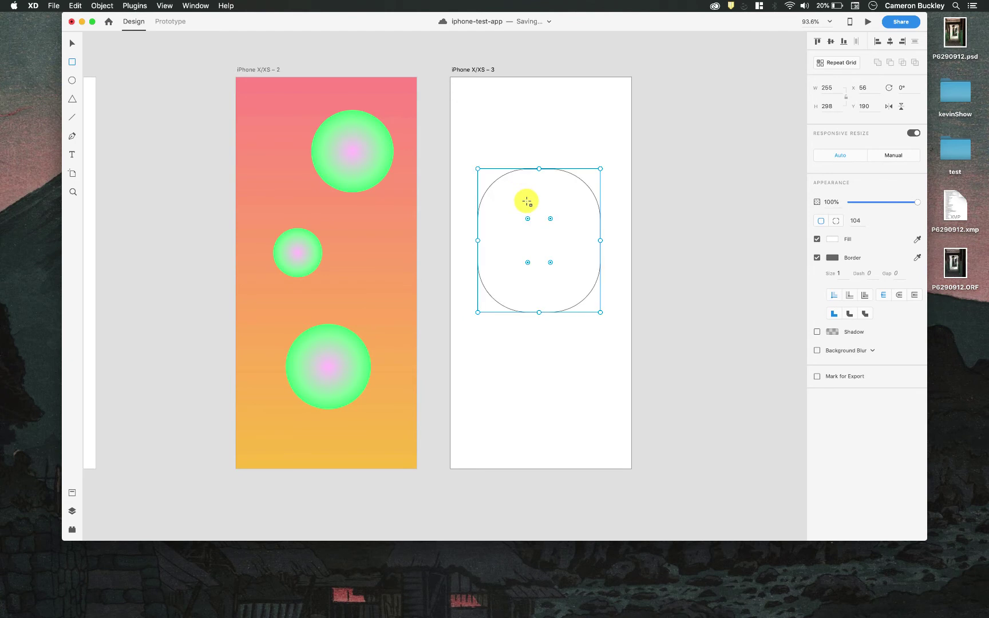
Add the text ALERT and centre it within the rounded rectangle
{"action": "left_click", "coordinate": [72, 156]}
{"action": "left_click", "coordinate": [510, 218]}
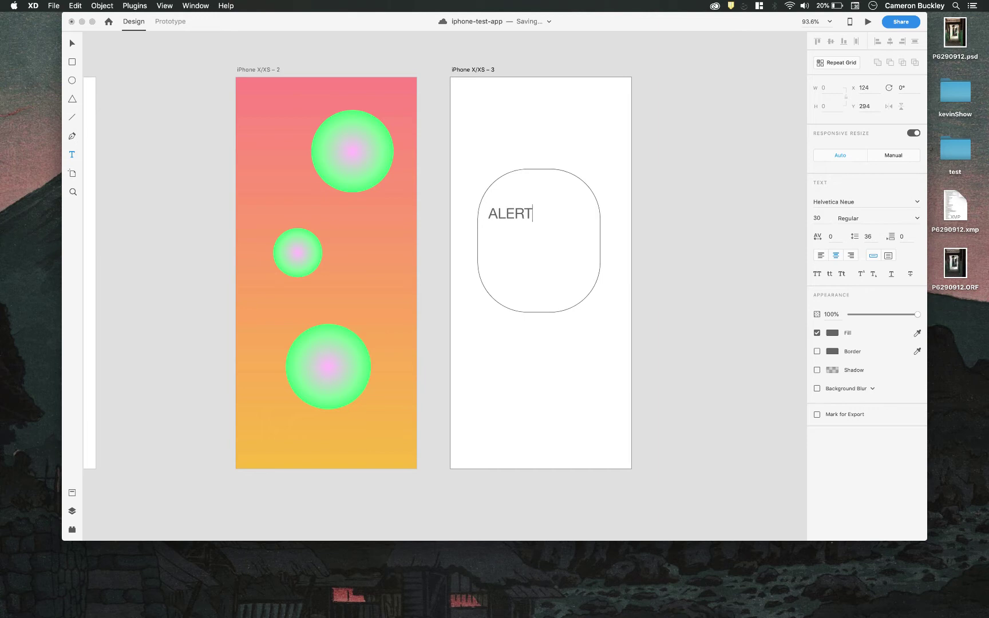
{"action": "left_click", "coordinate": [75, 42]}
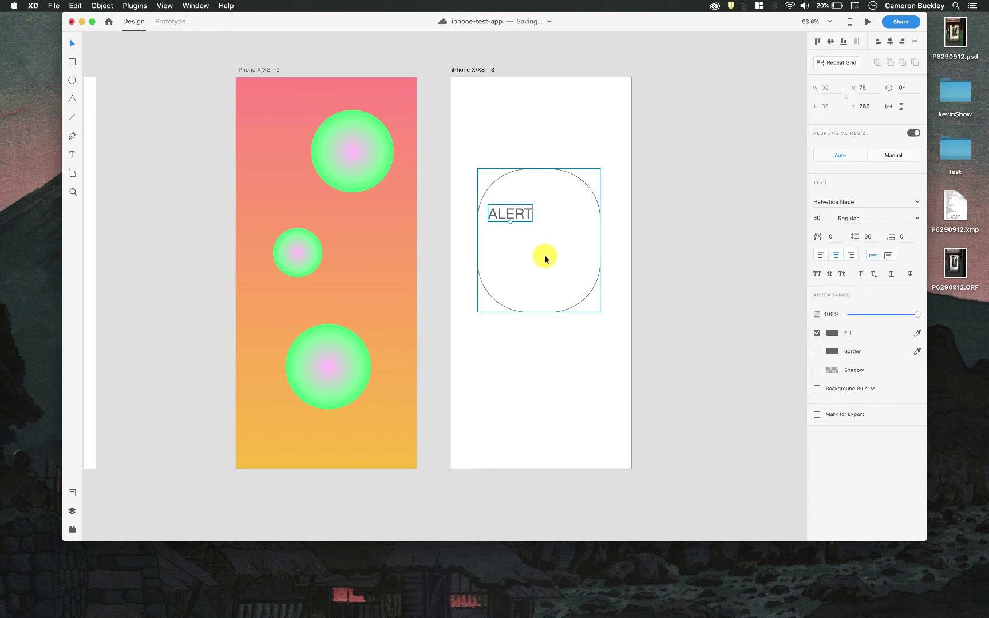
{"action": "left_click_drag", "start_coordinate": [522, 214], "coordinate": [553, 233]}
{"action": "left_click", "coordinate": [569, 201], "text": "shift"}
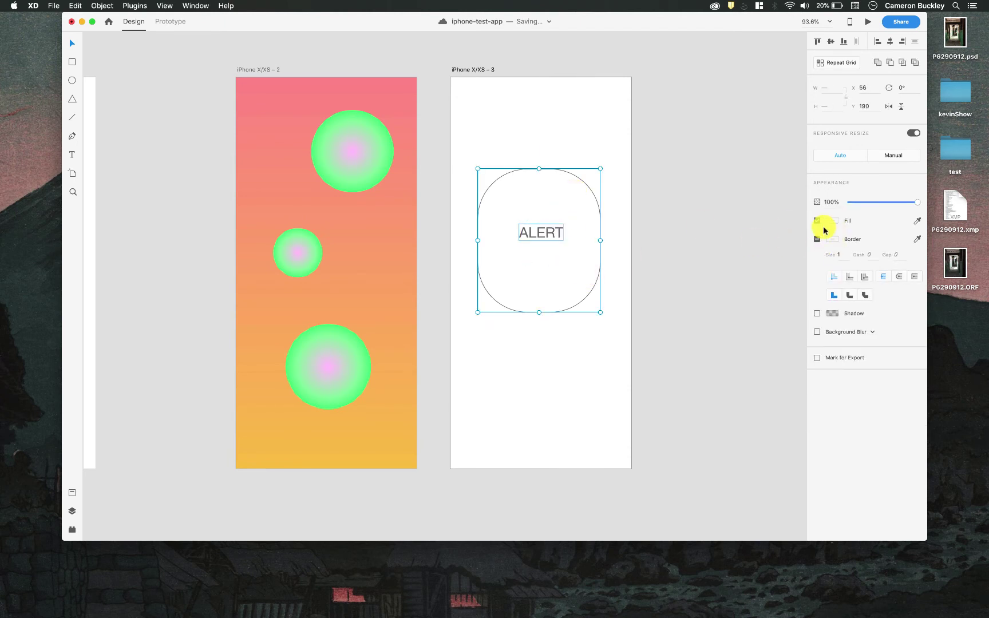
Fill the rounded rectangle light pink
{"action": "left_click", "coordinate": [691, 243]}
{"action": "left_click", "coordinate": [559, 170]}
{"action": "left_click", "coordinate": [834, 239]}
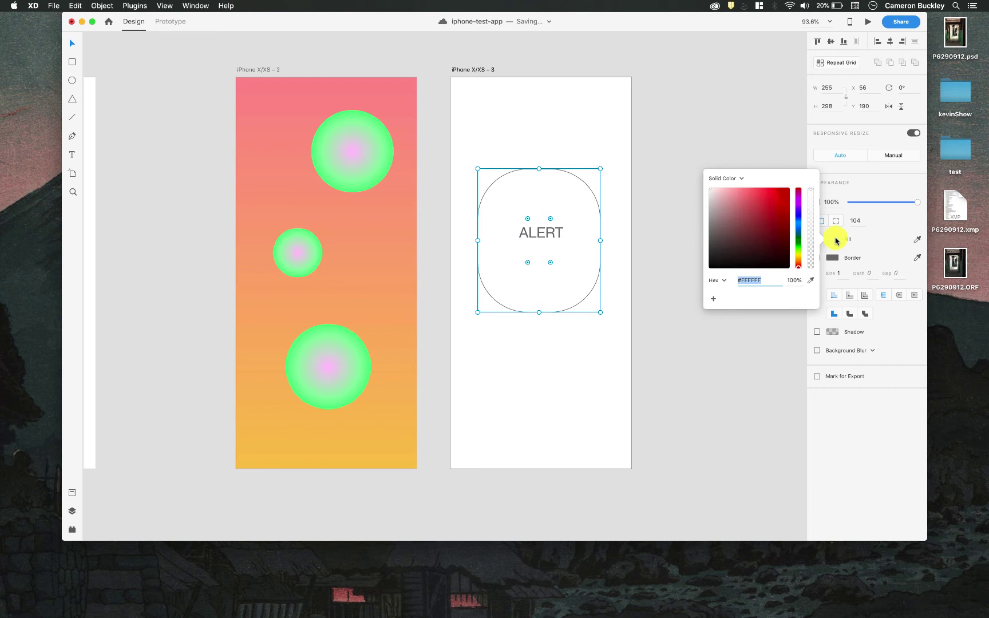
{"action": "left_click", "coordinate": [738, 182]}
{"action": "left_click", "coordinate": [751, 197]}
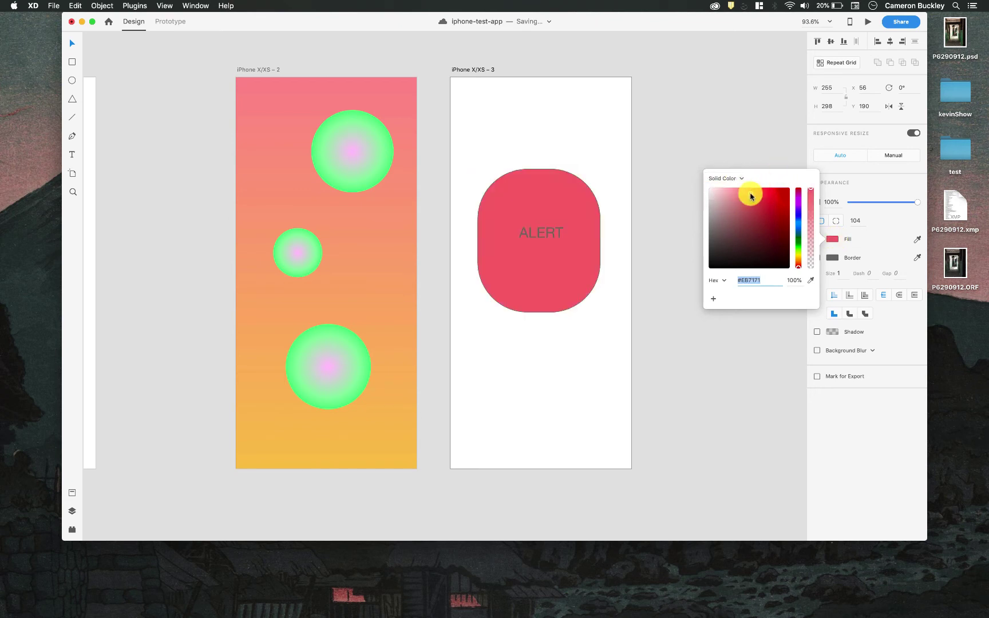
{"action": "left_click_drag", "start_coordinate": [751, 196], "coordinate": [730, 192]}
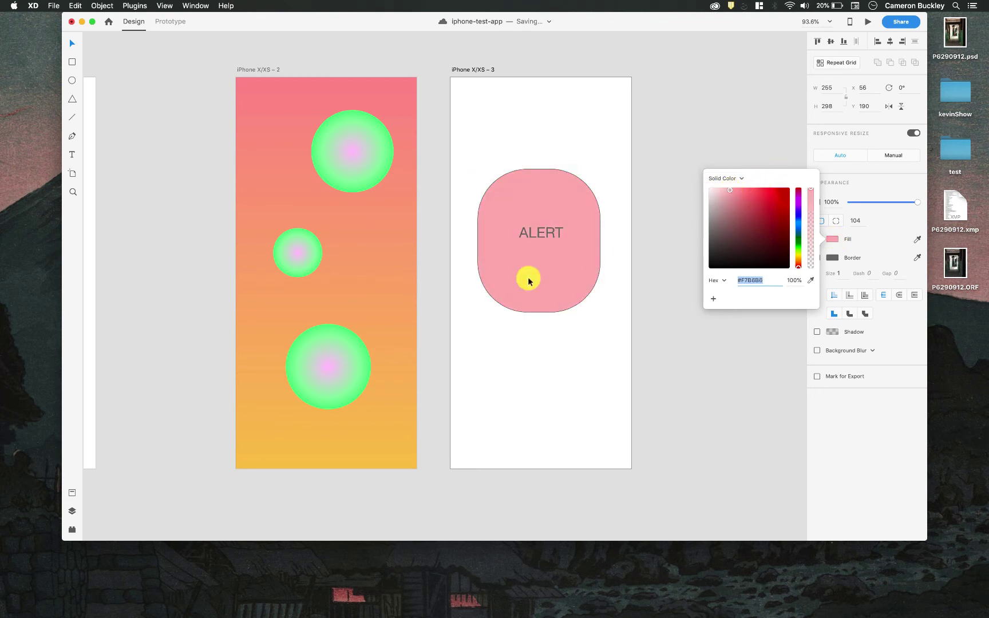
Make the ALERT text white (#FFFFFF)
{"action": "left_click", "coordinate": [557, 224]}
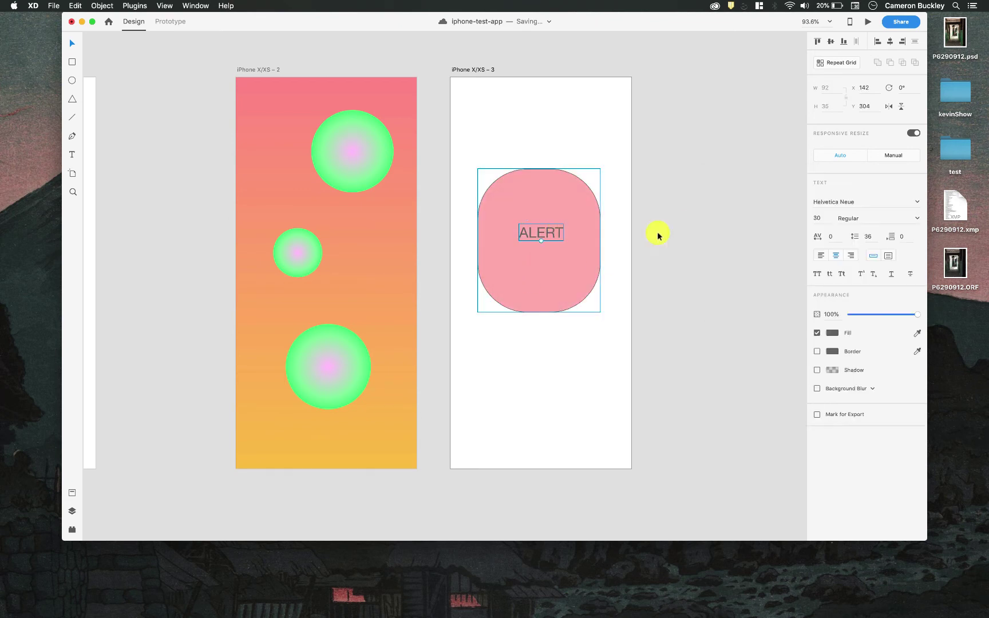
{"action": "left_click", "coordinate": [833, 332]}
{"action": "left_click_drag", "start_coordinate": [783, 309], "coordinate": [692, 273]}
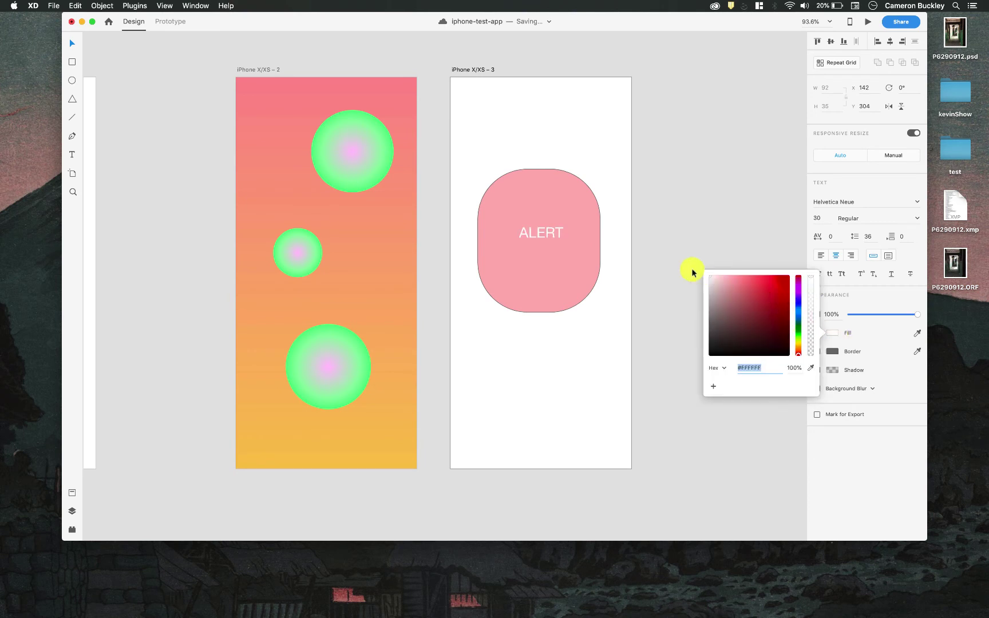
{"action": "left_click", "coordinate": [694, 273]}
Group the ALERT text with the pink rounded rectangle
{"action": "left_click", "coordinate": [543, 226]}
{"action": "left_click", "coordinate": [567, 204]}
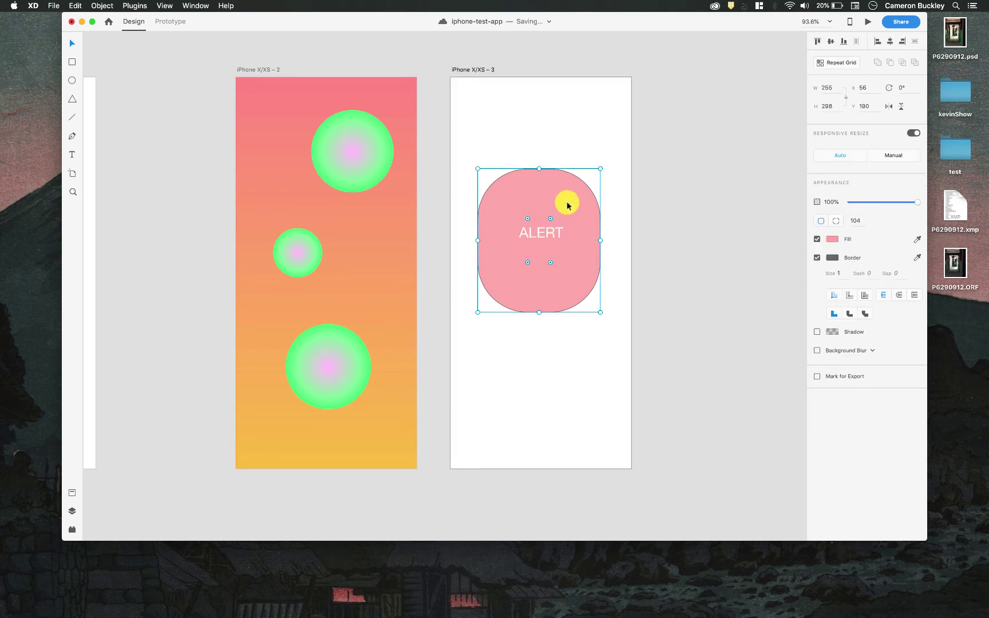
{"action": "left_click", "coordinate": [555, 233], "text": "shift"}
{"action": "key", "text": "super+g"}
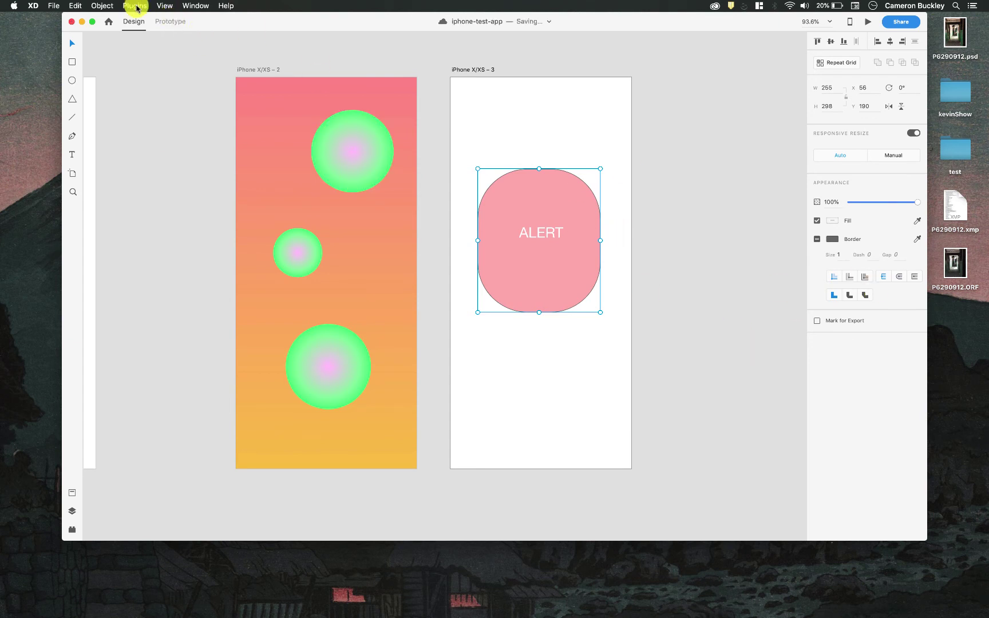
Link the bottom circle to iPhone X/XS – 3 as a Tap Overlay
{"action": "left_click", "coordinate": [166, 23]}
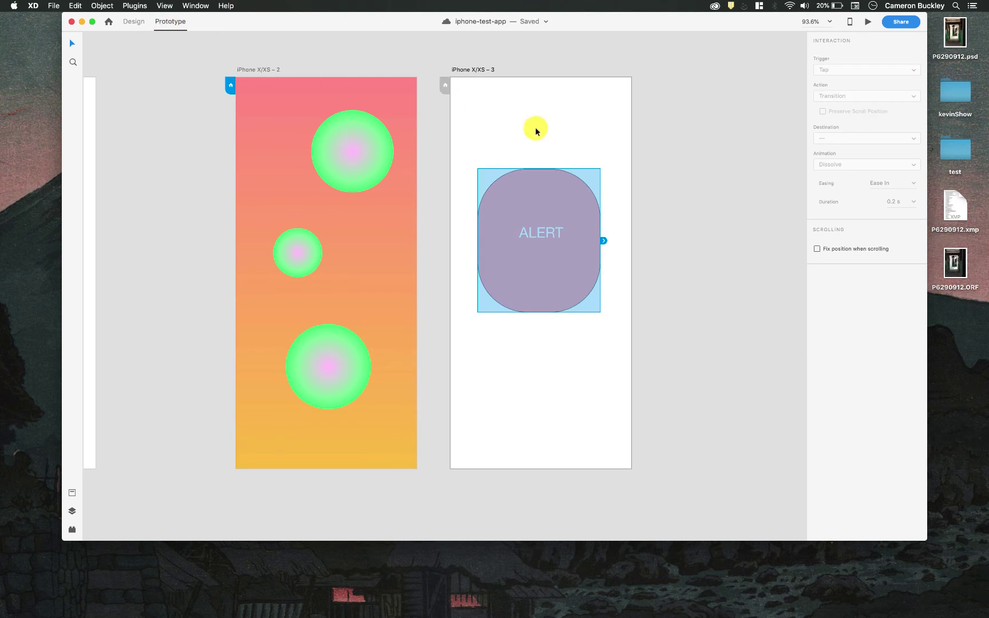
{"action": "left_click", "coordinate": [662, 223]}
{"action": "left_click", "coordinate": [340, 350]}
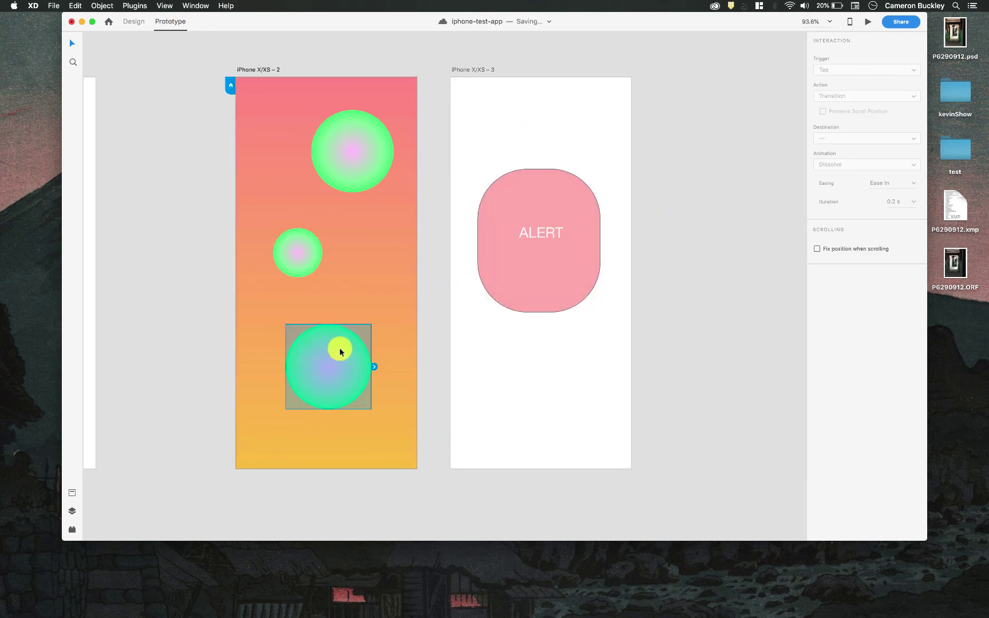
{"action": "left_click_drag", "start_coordinate": [377, 365], "coordinate": [518, 229]}
{"action": "left_click", "coordinate": [867, 92]}
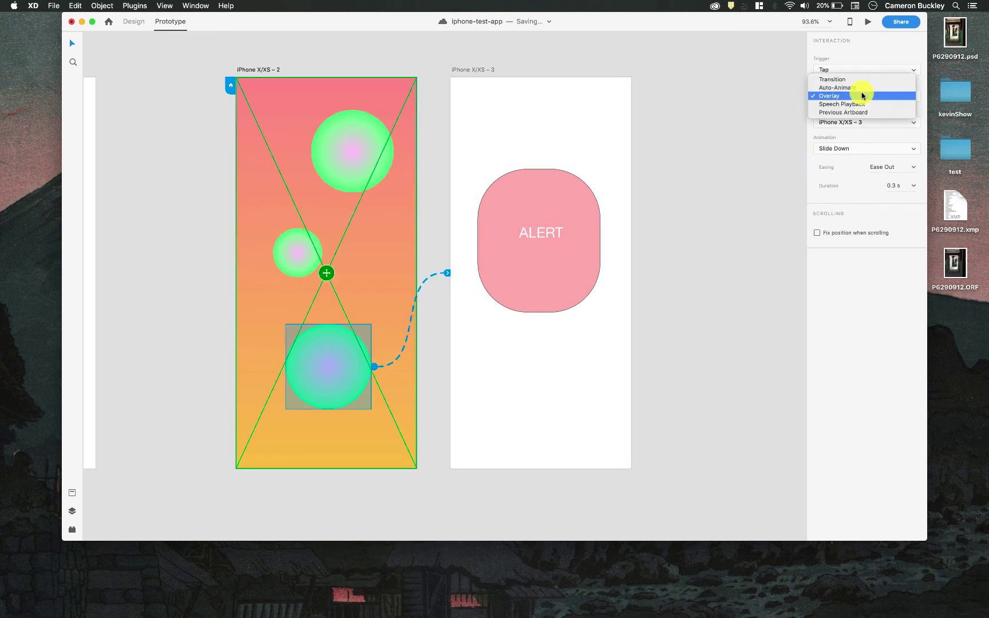
{"action": "left_click", "coordinate": [827, 79]}
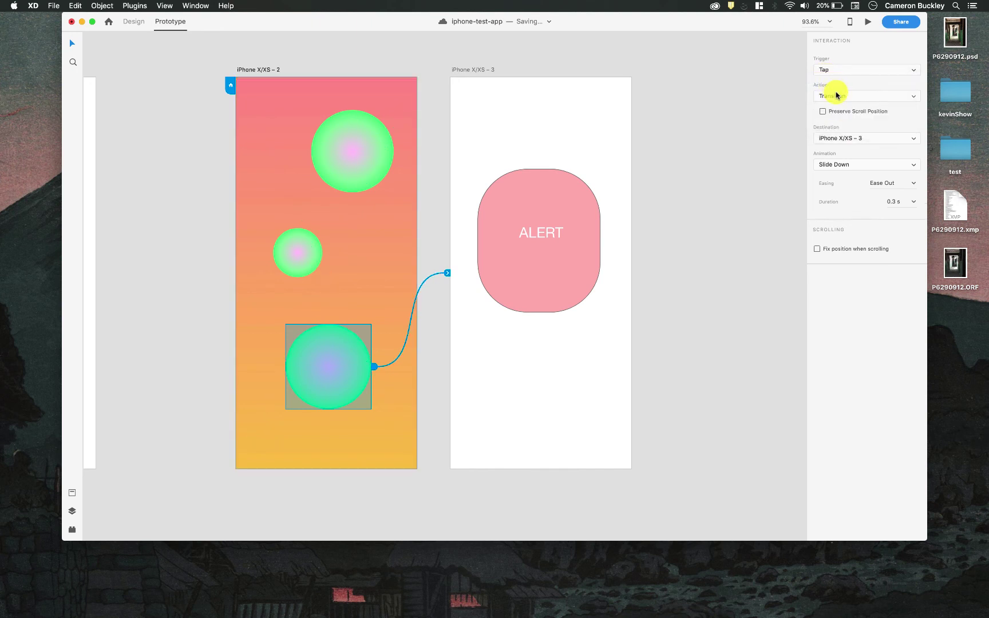
{"action": "left_click", "coordinate": [839, 95]}
{"action": "left_click", "coordinate": [844, 112]}
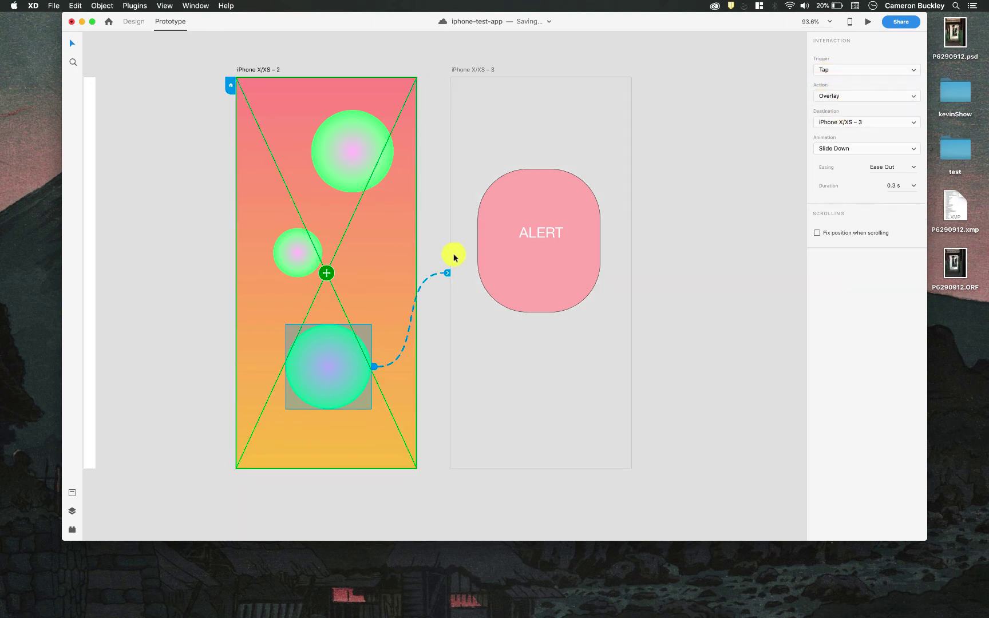
Position the ALERT overlay in the upper middle of the circles screen
{"action": "left_click", "coordinate": [550, 199]}
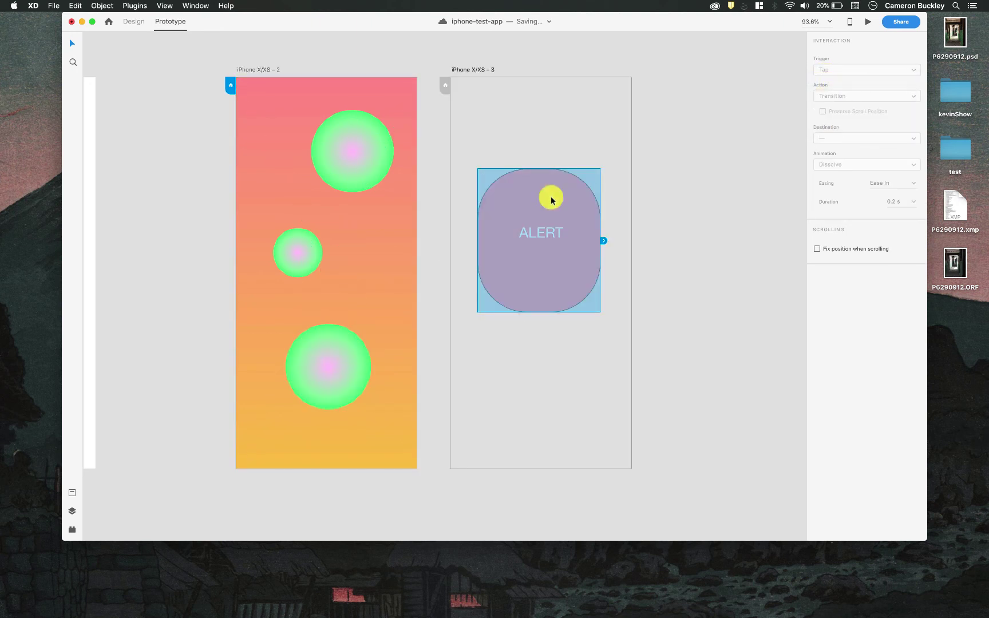
{"action": "left_click", "coordinate": [326, 343]}
{"action": "left_click_drag", "start_coordinate": [326, 273], "coordinate": [331, 283]}
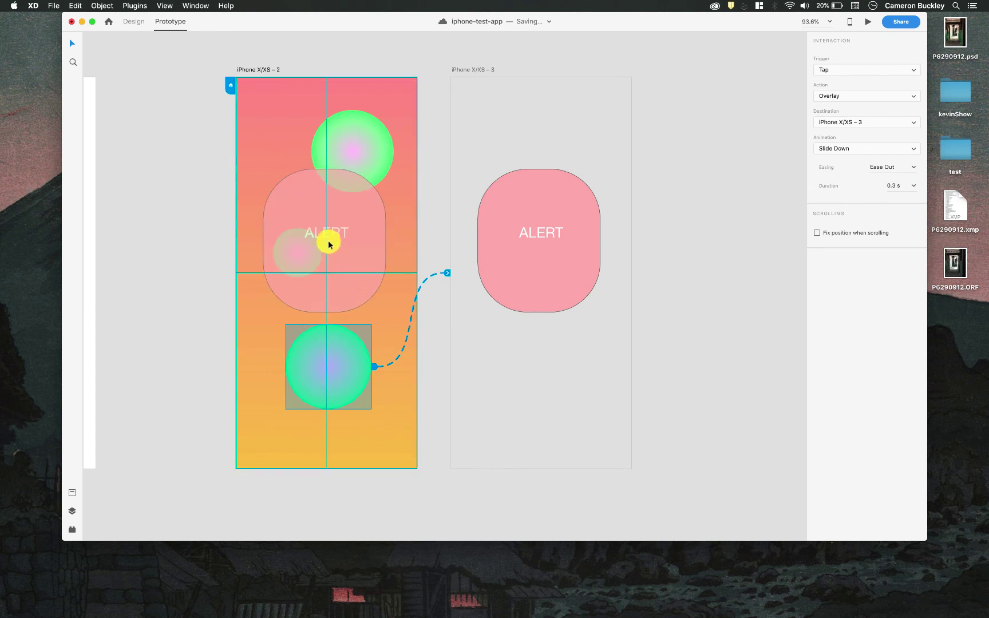
{"action": "left_click_drag", "start_coordinate": [329, 213], "coordinate": [326, 278]}
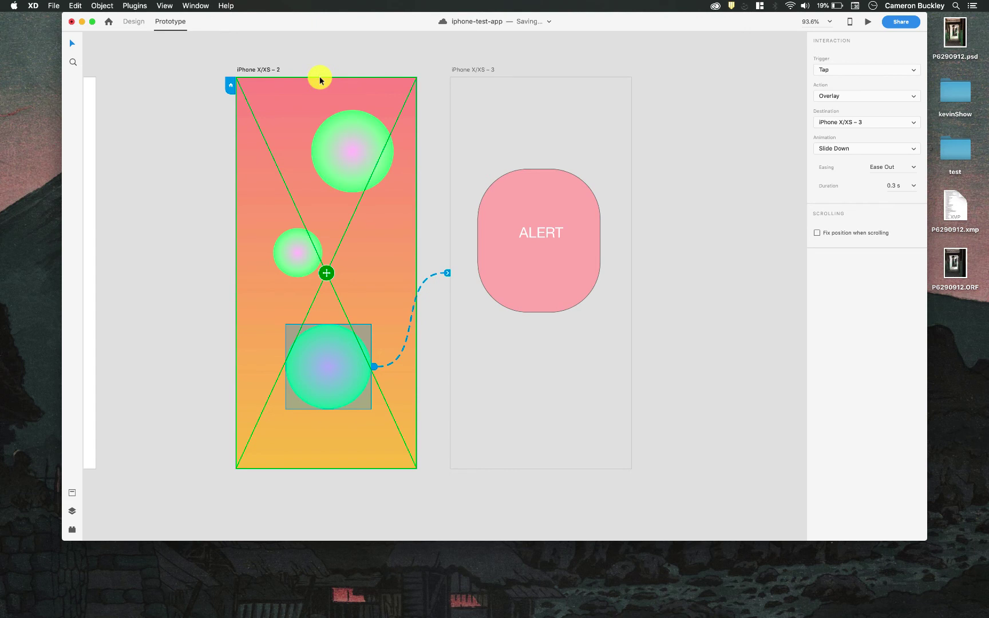
Link the ALERT group back to iPhone X/XS – 2 as a Transition
{"action": "left_click", "coordinate": [538, 233]}
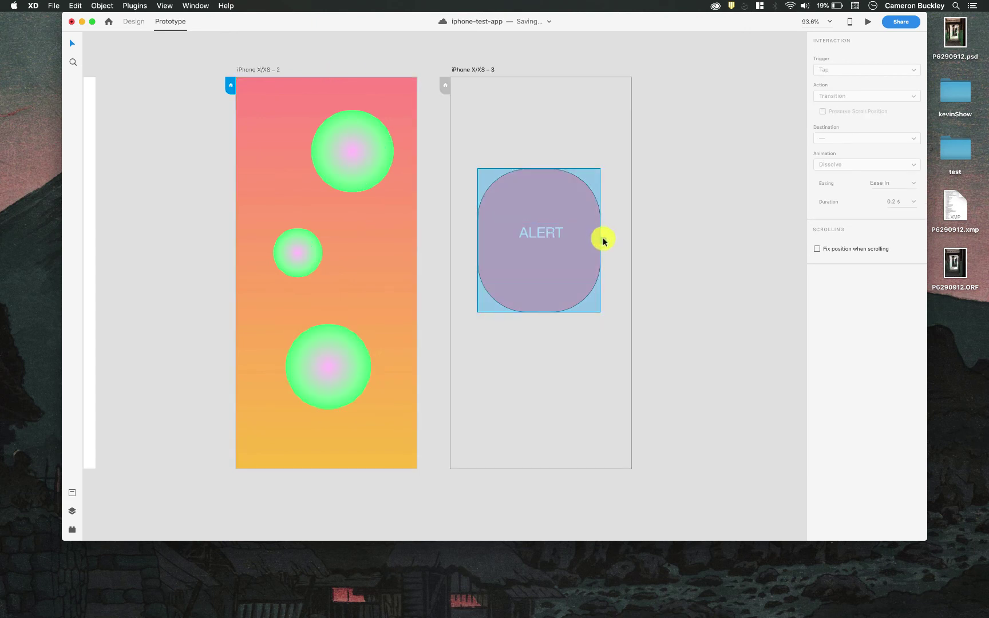
{"action": "left_click_drag", "start_coordinate": [601, 240], "coordinate": [367, 179]}
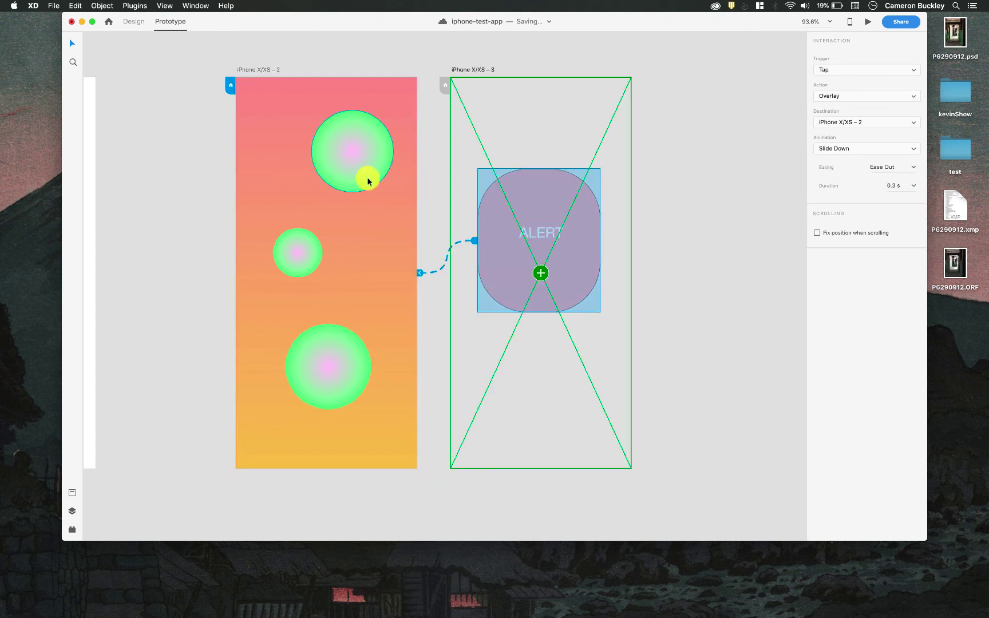
{"action": "left_click", "coordinate": [874, 94]}
{"action": "left_click", "coordinate": [861, 85]}
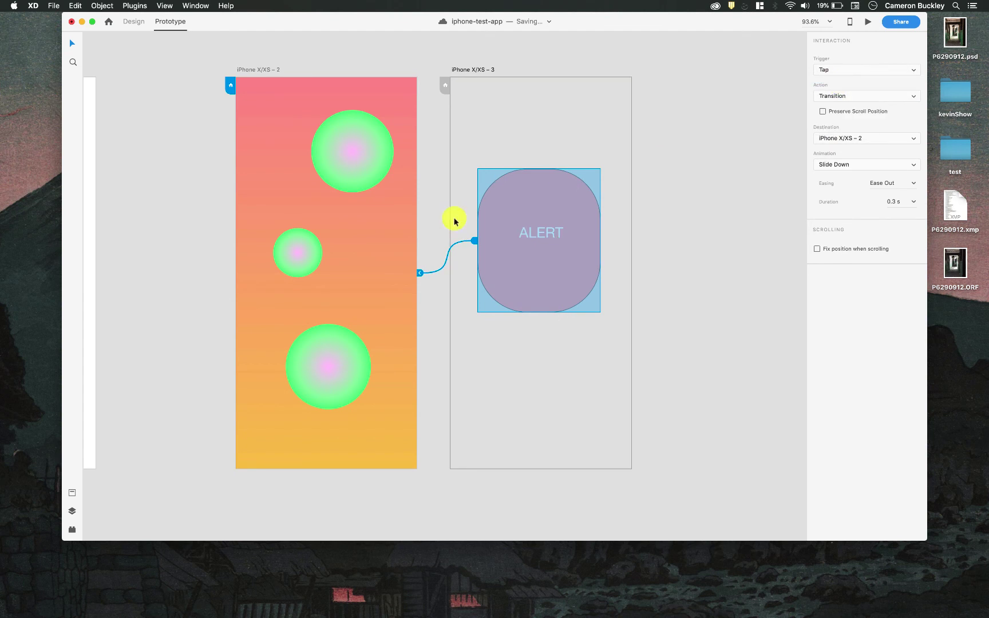
{"action": "left_click", "coordinate": [667, 191]}
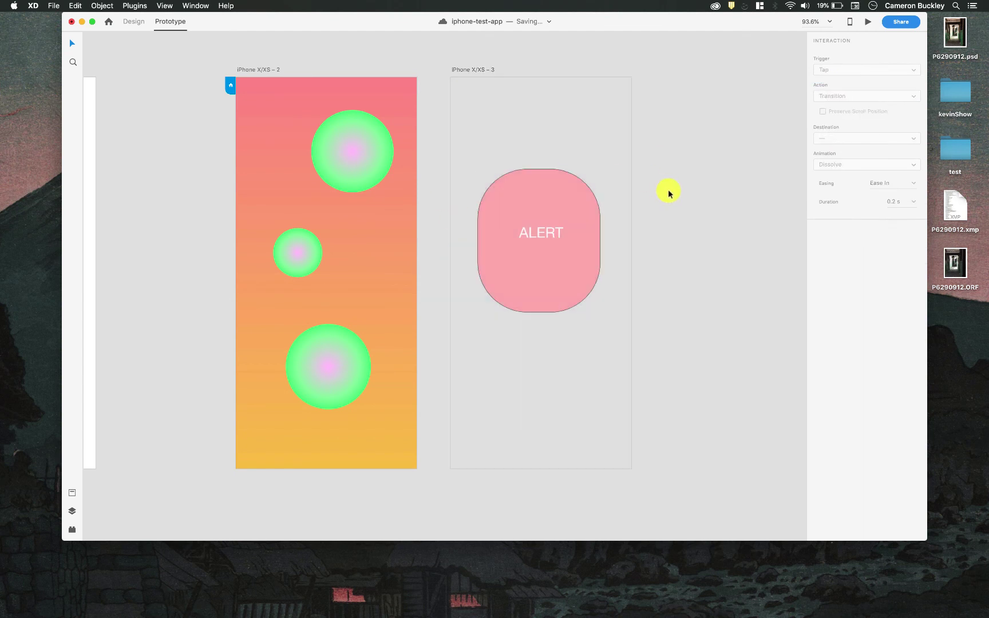
In preview, tap the bottom circle and ALERT repeatedly to show and dismiss the overlay
{"action": "left_click", "coordinate": [867, 28]}
{"action": "left_click", "coordinate": [403, 371]}
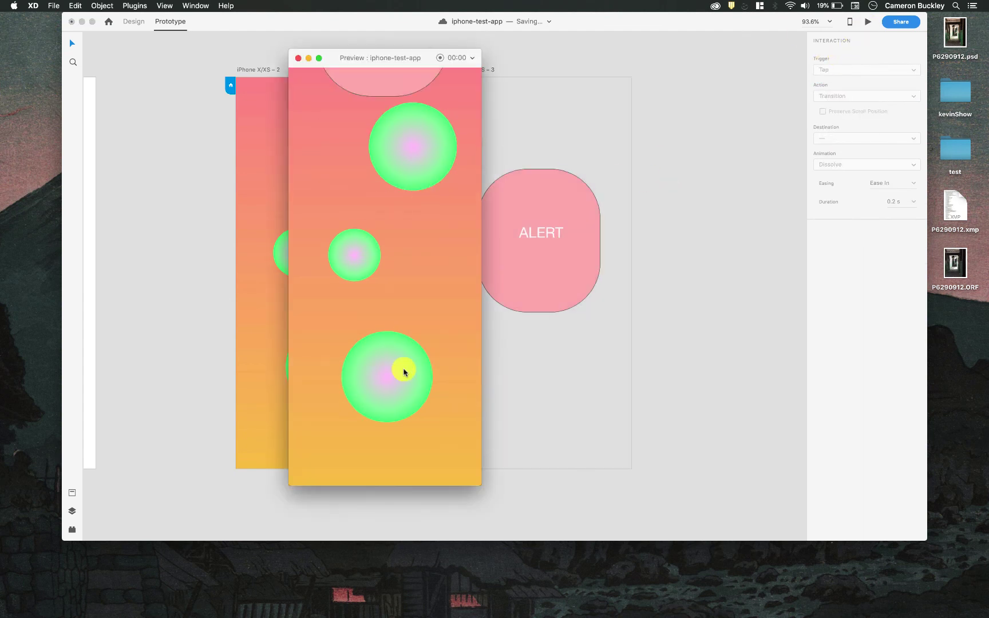
{"action": "left_click", "coordinate": [404, 366]}
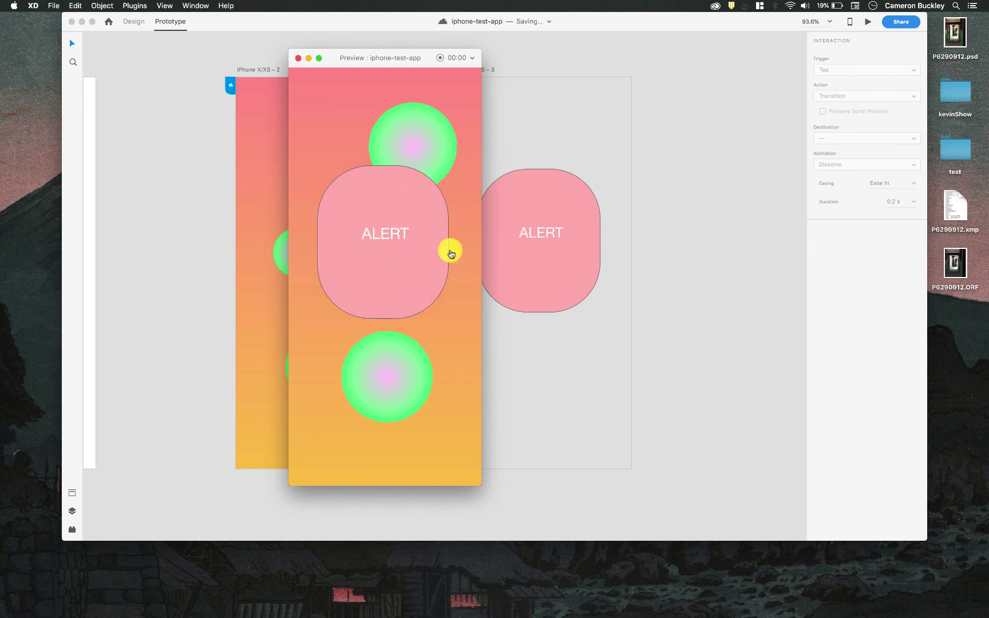
{"action": "left_click", "coordinate": [425, 238]}
{"action": "left_click", "coordinate": [384, 365]}
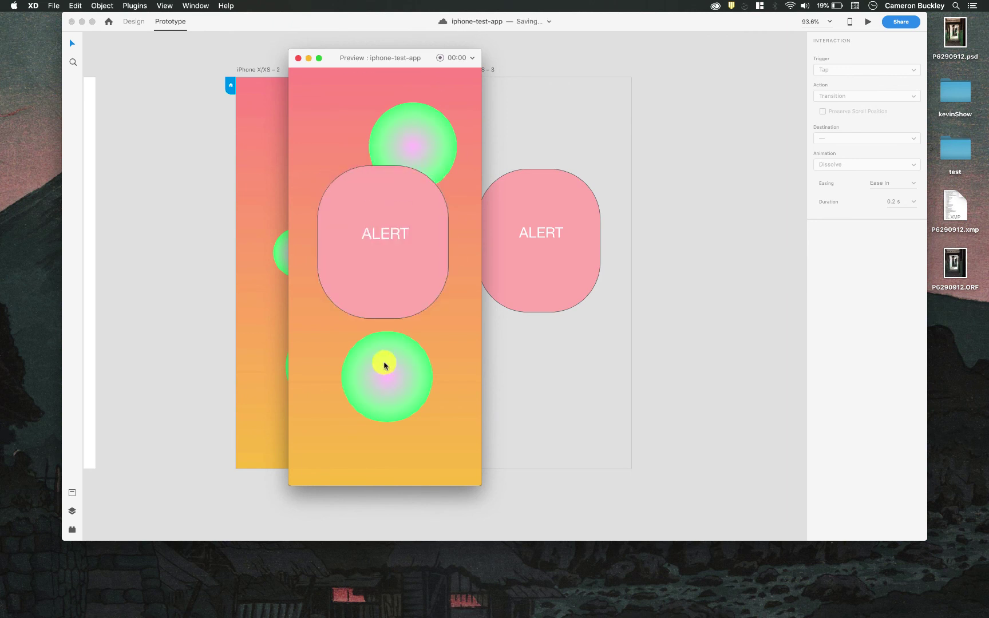
{"action": "left_click", "coordinate": [384, 365]}
{"action": "left_click", "coordinate": [384, 365]}
Close the preview and scroll the canvas so all three iPhone artboards show
{"action": "left_click", "coordinate": [296, 60]}
{"action": "scroll", "coordinate": [562, 166], "scroll_direction": "left", "scroll_amount": 5}
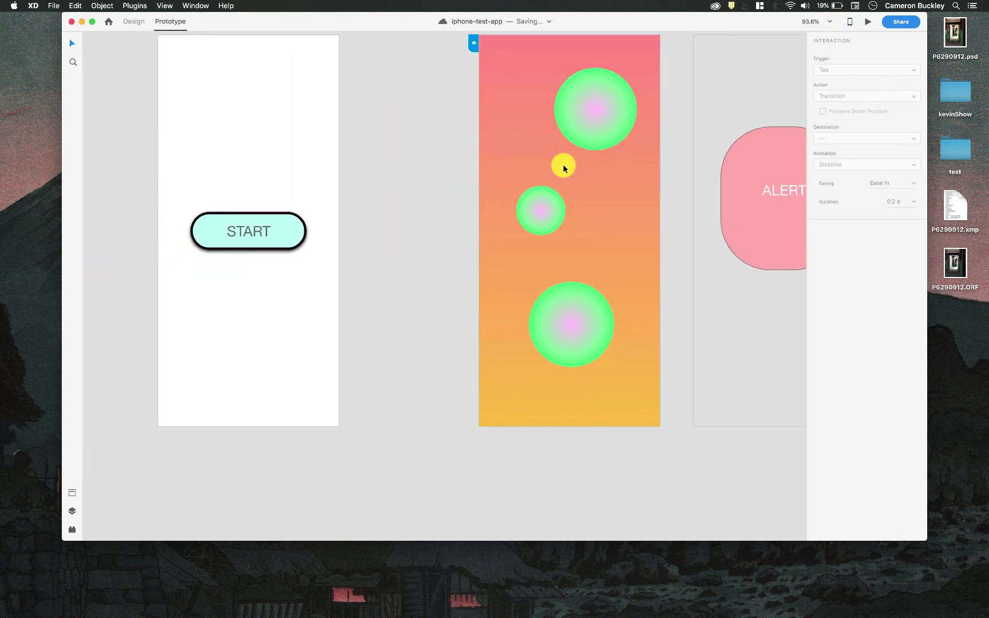
{"action": "scroll", "coordinate": [563, 167], "scroll_direction": "down", "scroll_amount": 3}
{"action": "scroll", "coordinate": [585, 185], "scroll_direction": "down", "scroll_amount": 5}
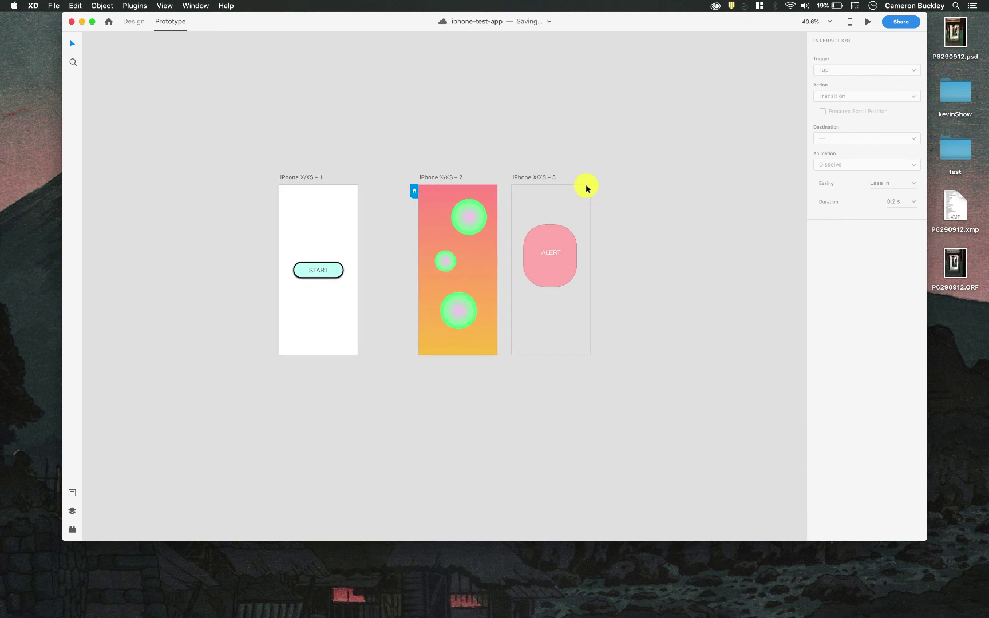
{"action": "scroll", "coordinate": [586, 185], "scroll_direction": "up", "scroll_amount": 5}
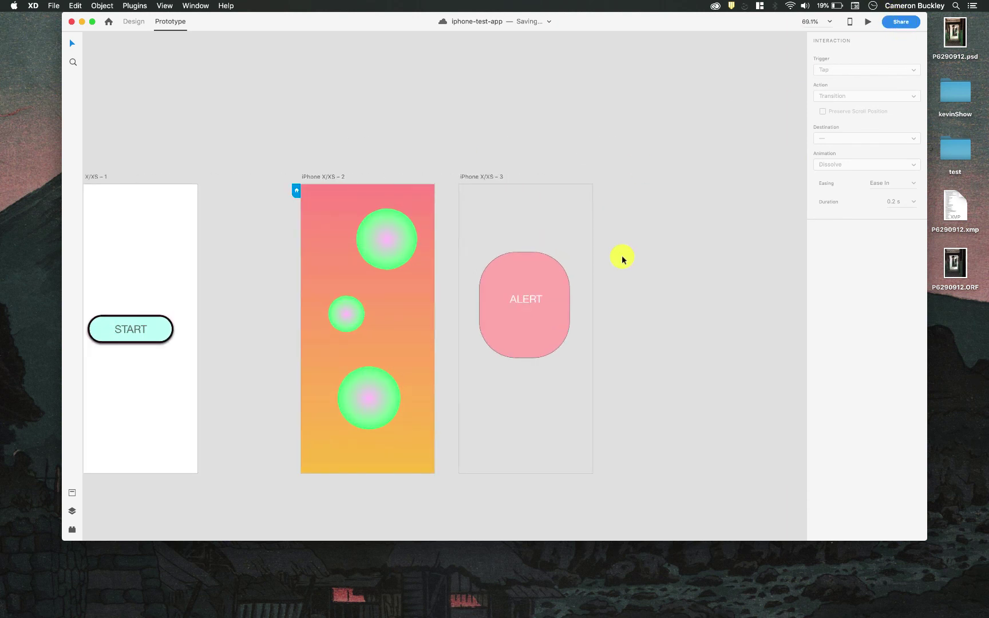
{"action": "scroll", "coordinate": [622, 258], "scroll_direction": "left", "scroll_amount": 3}
{"action": "scroll", "coordinate": [622, 258], "scroll_direction": "down", "scroll_amount": 2}
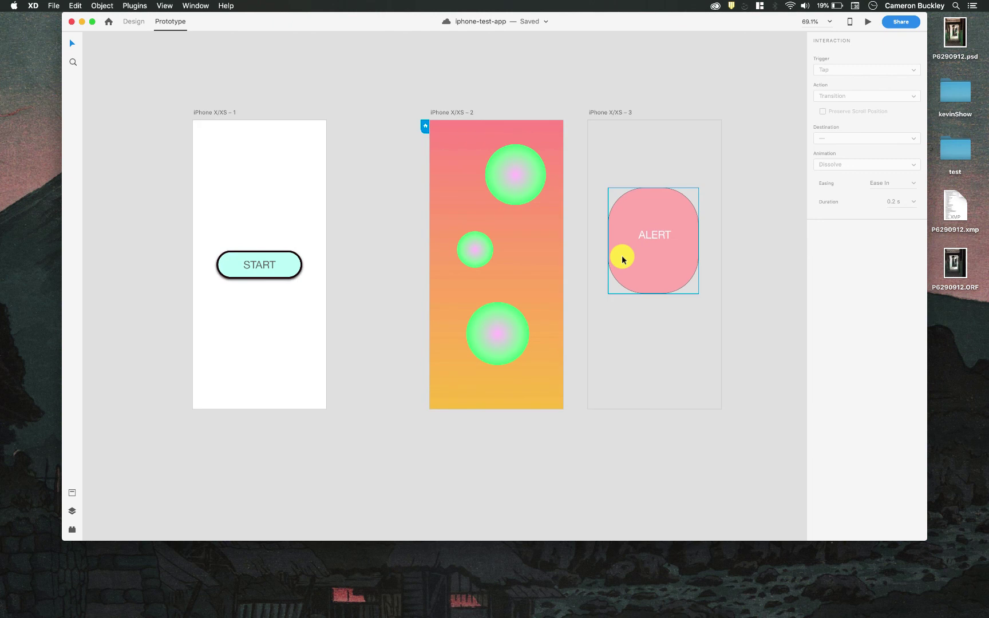